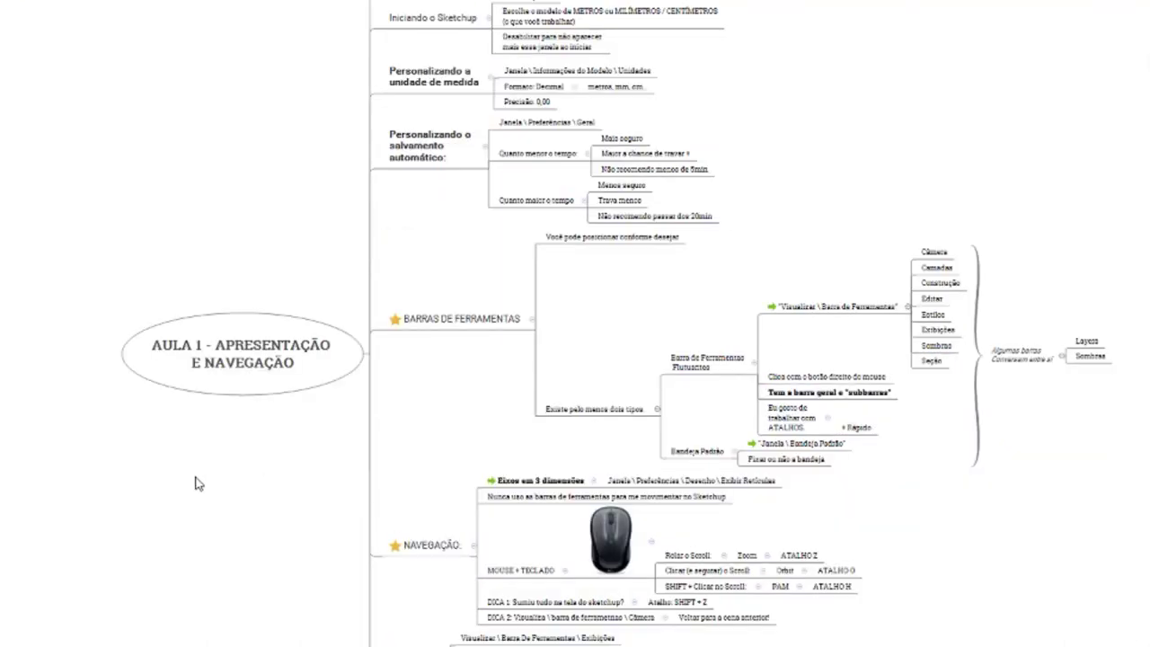
Browse the XMind outline, selecting the central topic and then the title topic
left_click(239, 324)
scroll(198, 415, "up", 3)
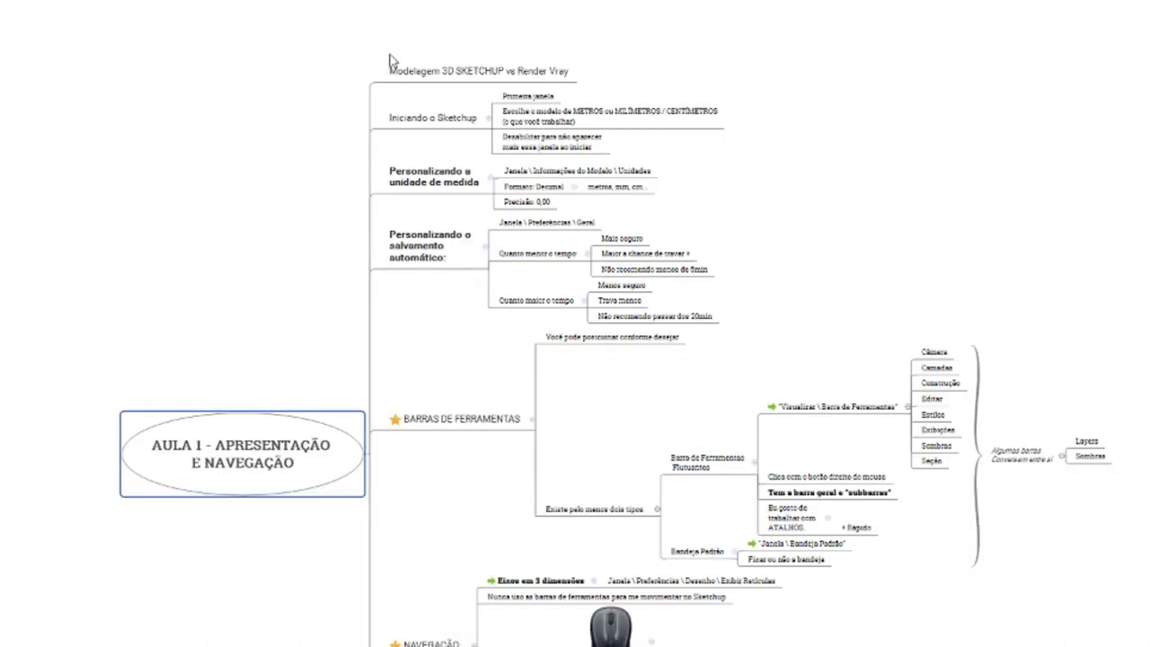
scroll(432, 422, "down", 3)
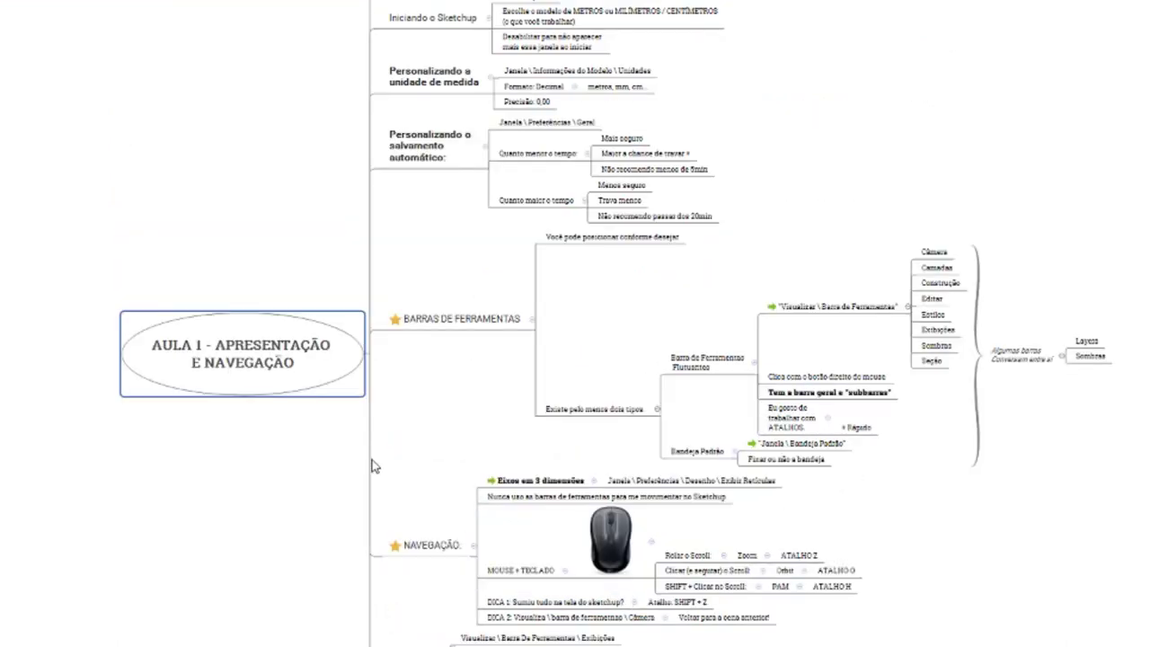
scroll(400, 467, "up", 3)
scroll(575, 460, "down", 3)
scroll(552, 395, "up", 3)
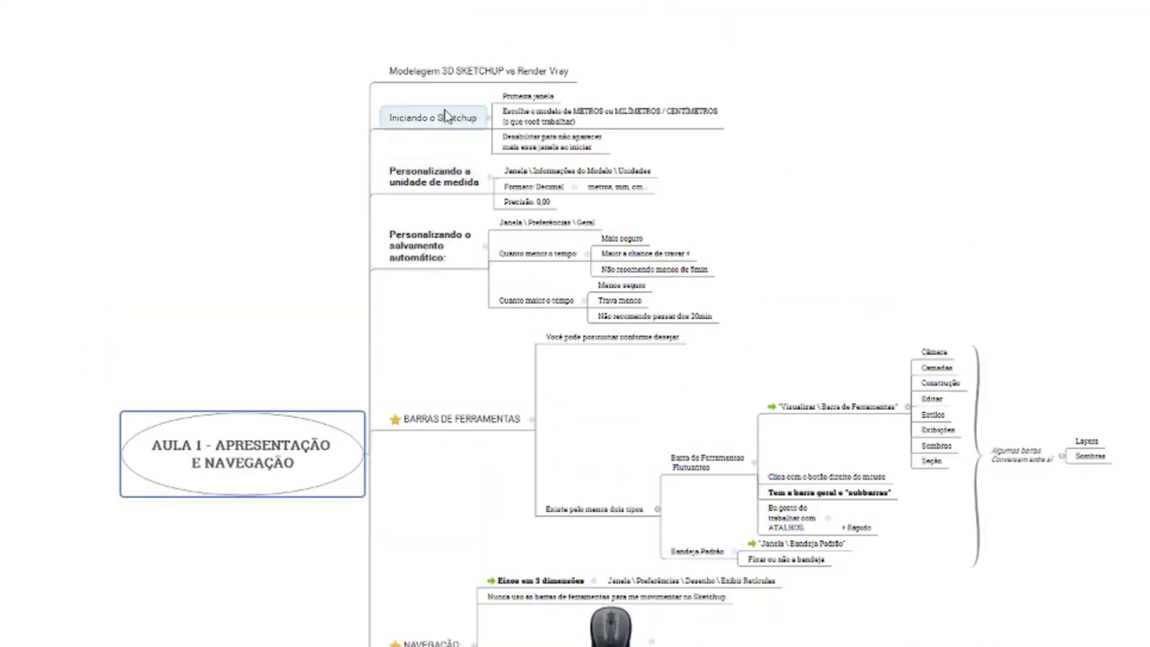
scroll(615, 407, "down", 3)
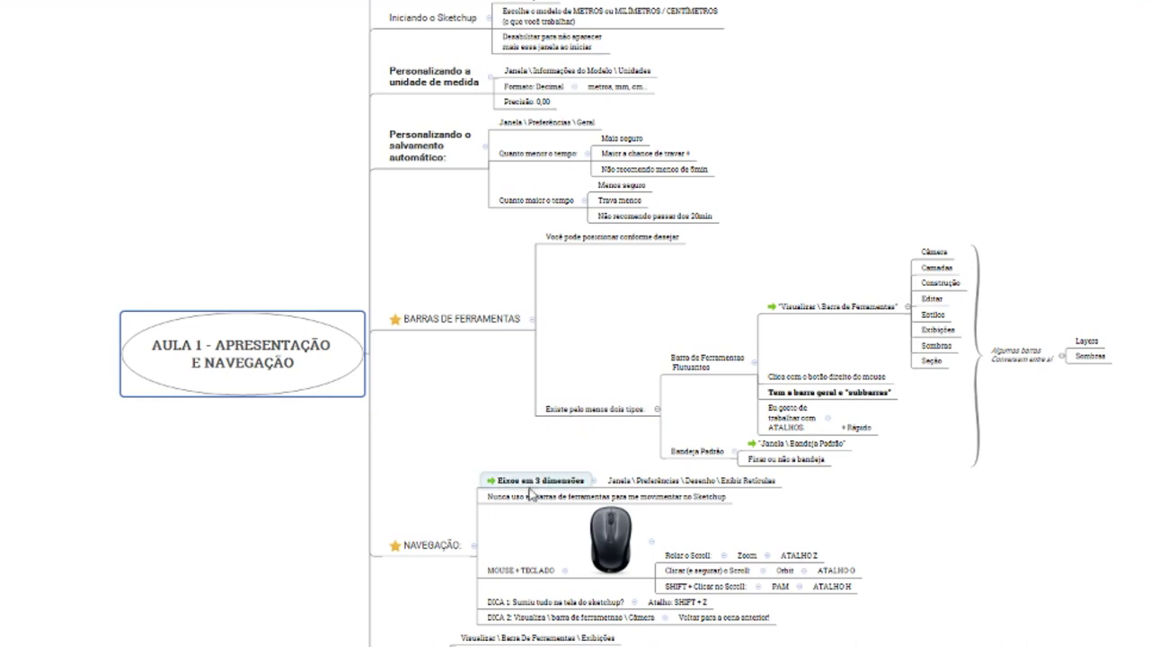
scroll(509, 496, "up", 3)
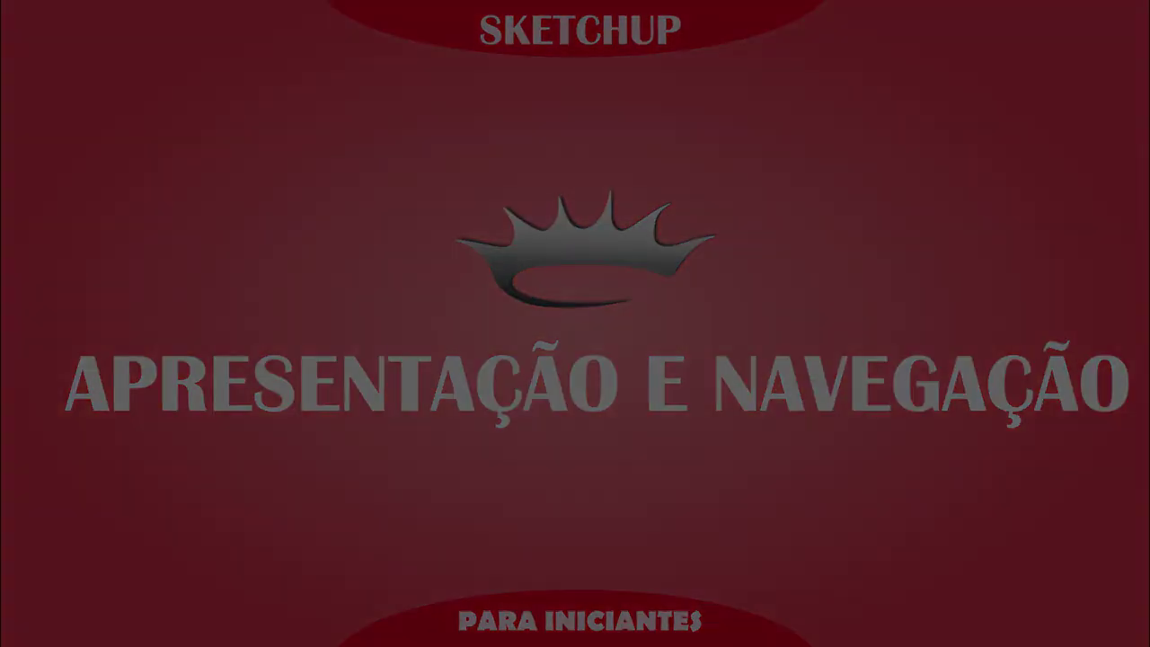
scroll(278, 344, "up", 3)
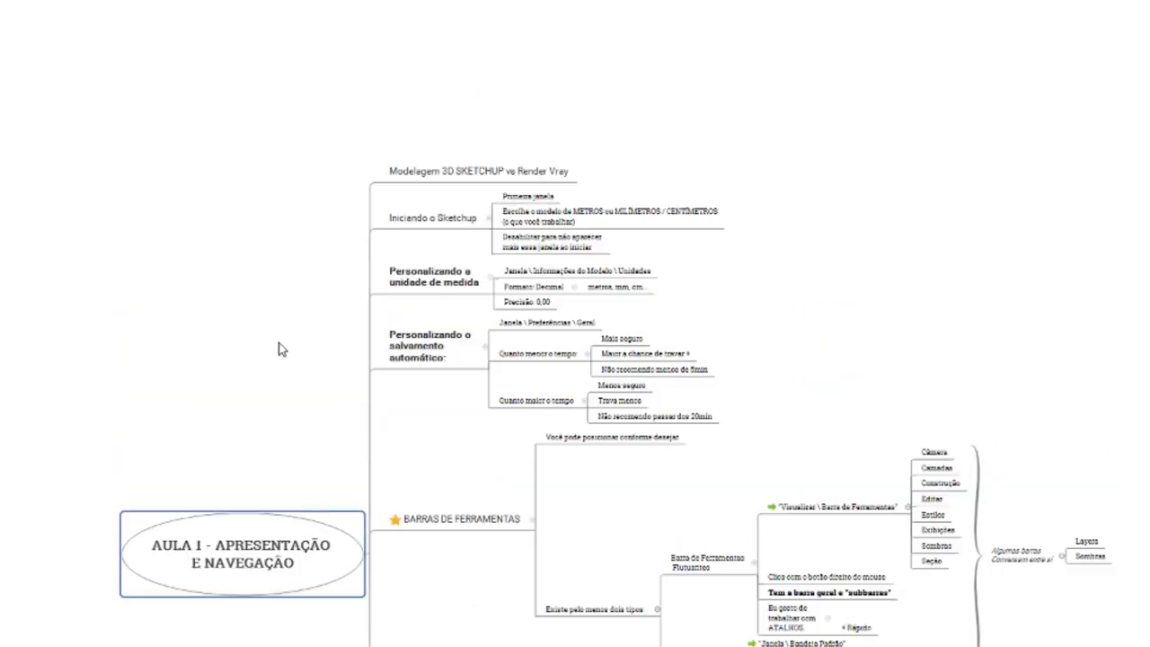
scroll(305, 188, "up", 2, "ctrl")
scroll(306, 189, "up", 2, "ctrl")
scroll(306, 189, "up", 1)
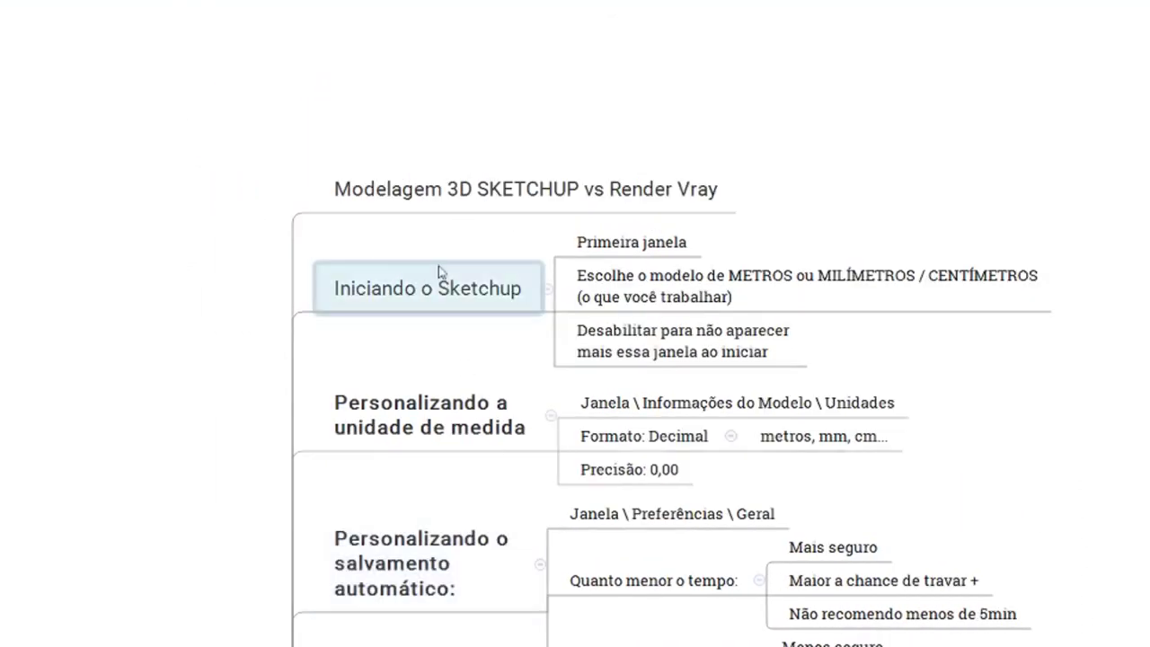
left_click(432, 205)
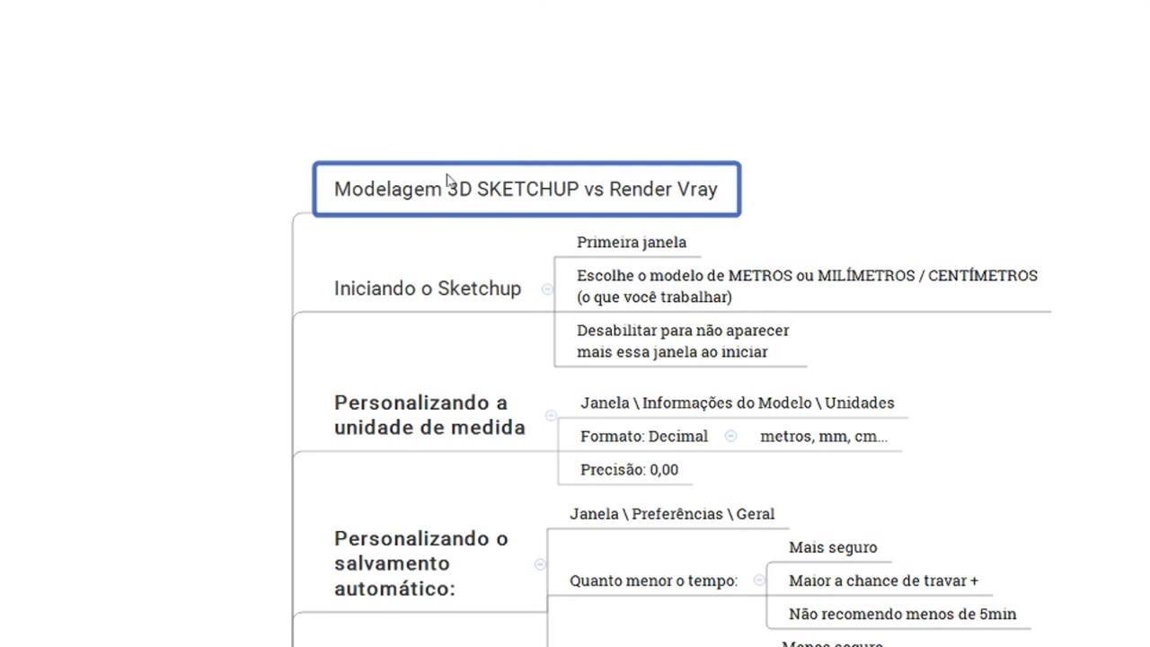
key("Escape")
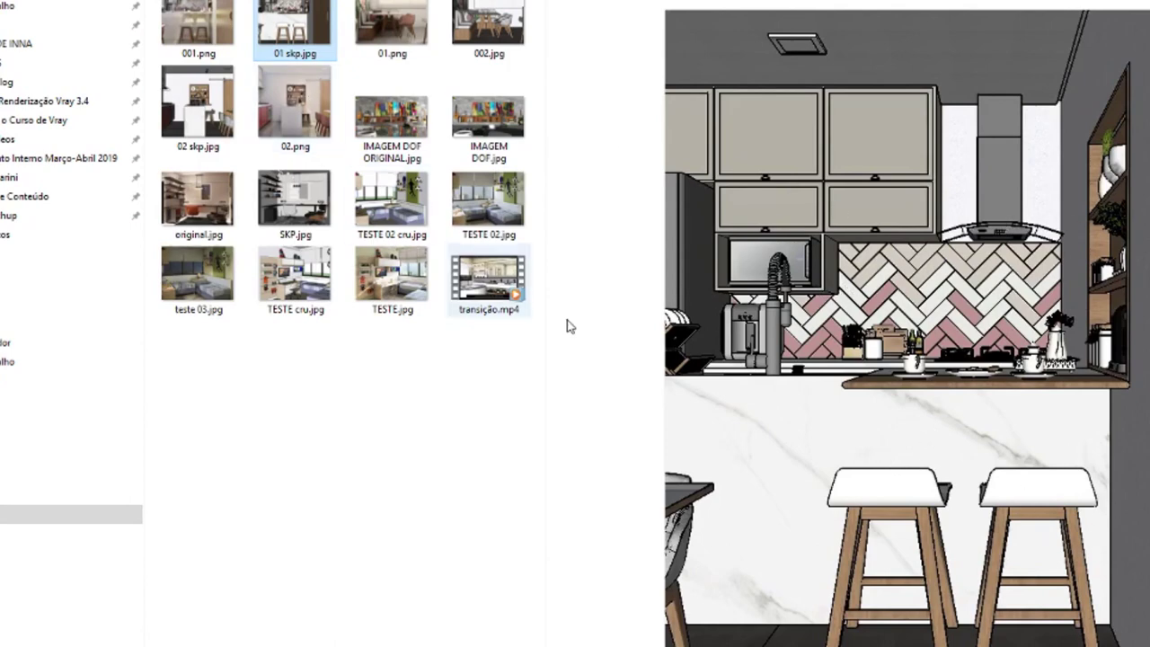
Compare 001.png with the 01 skp.jpg sketch, then preview 002.jpg against 01.png
left_click(203, 22)
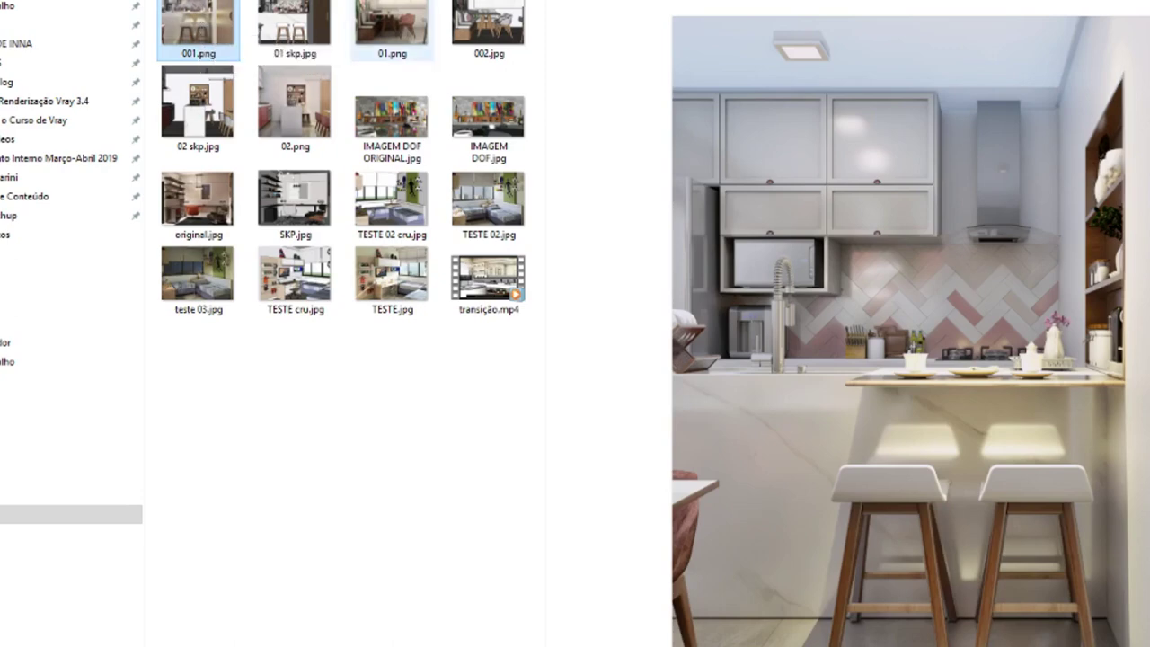
key("Right")
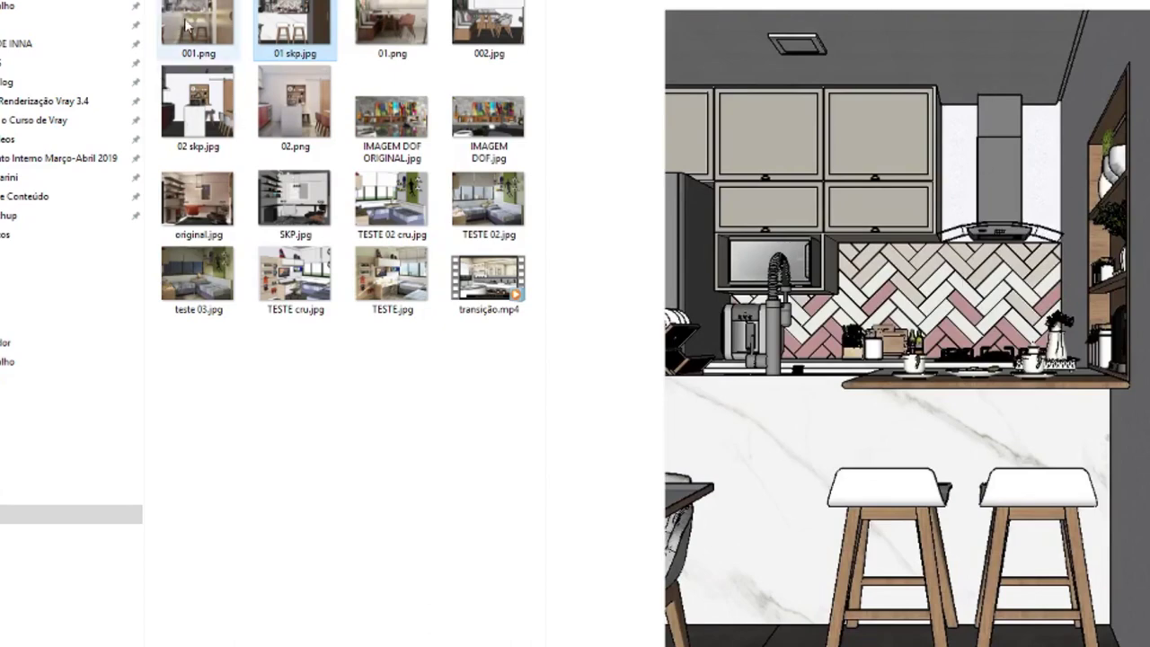
left_click(187, 26)
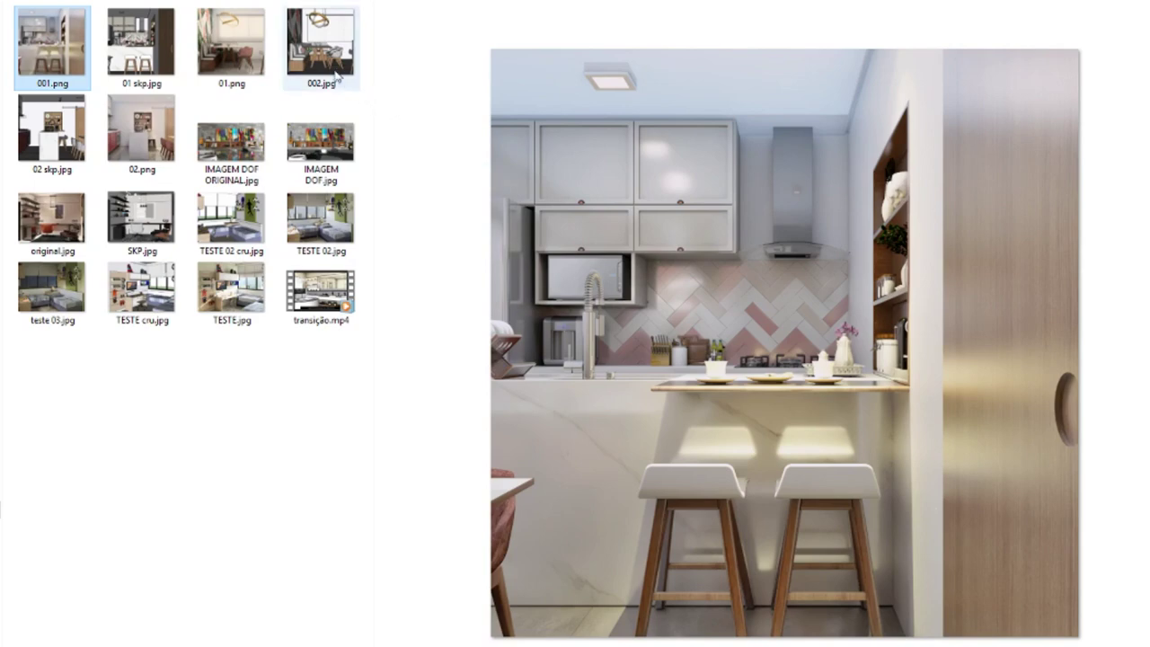
left_click(321, 45)
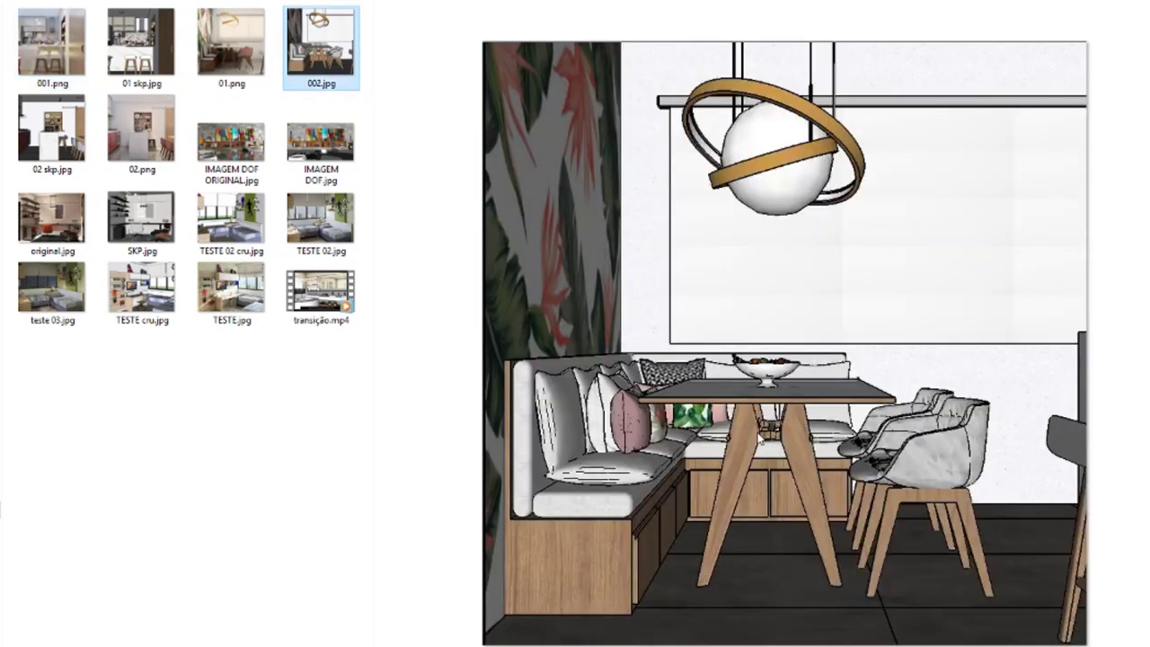
left_click(233, 70)
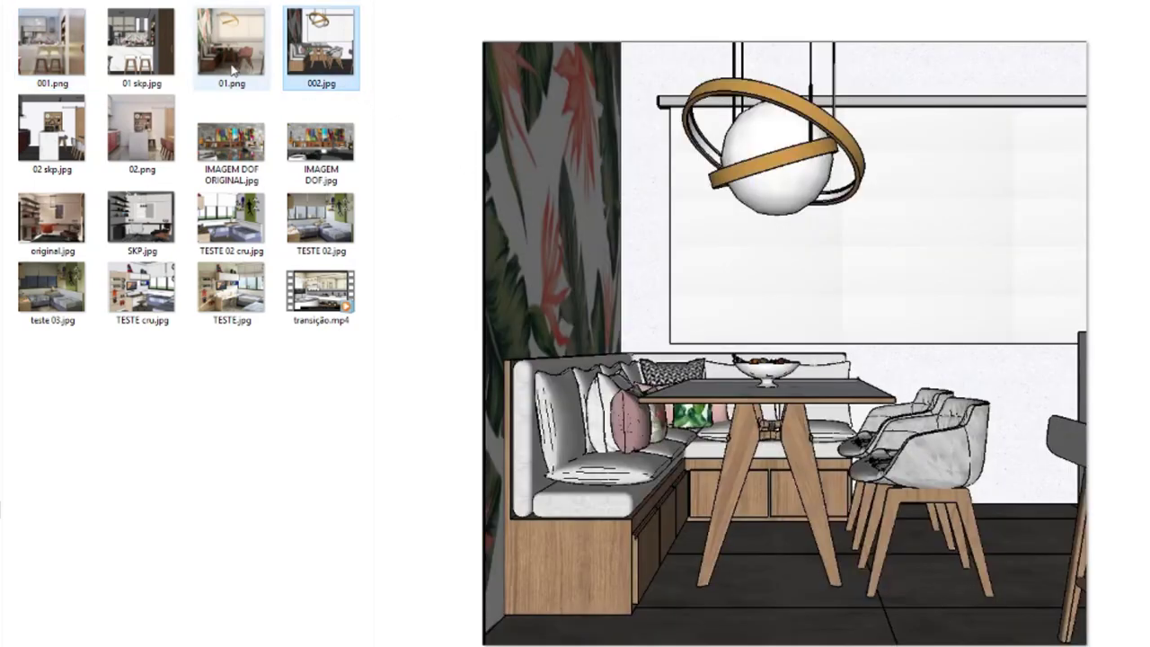
left_click(289, 66)
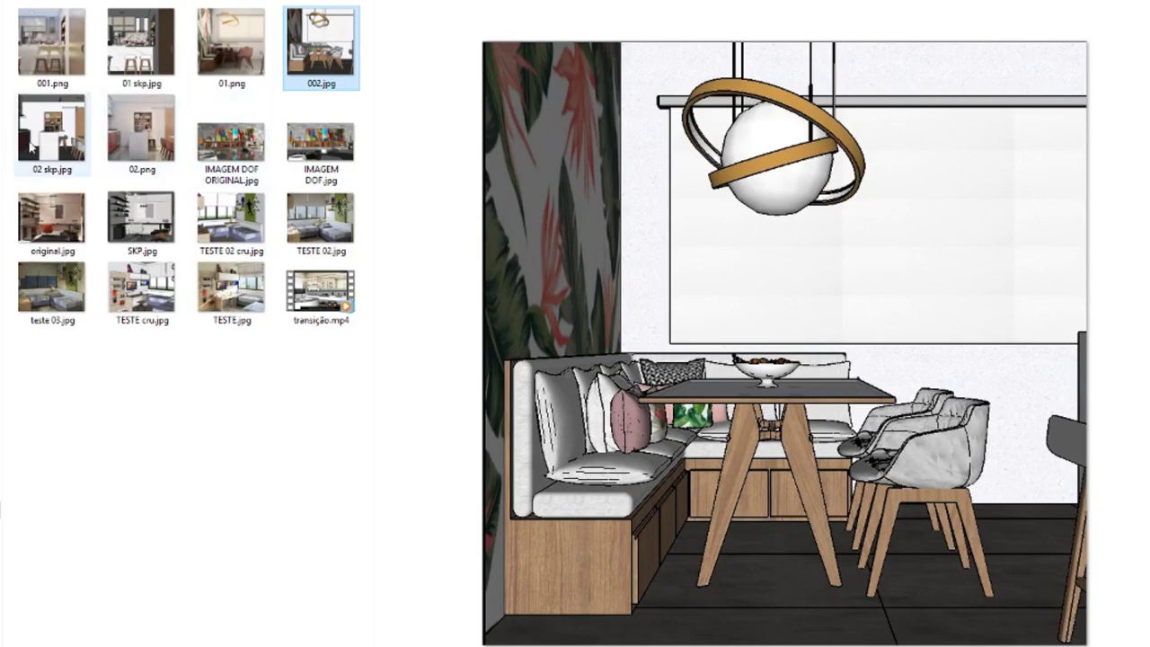
Compare the 02 skp.jpg sketch with 02.png, ending on IMAGEM DOF.jpg
left_click(50, 130)
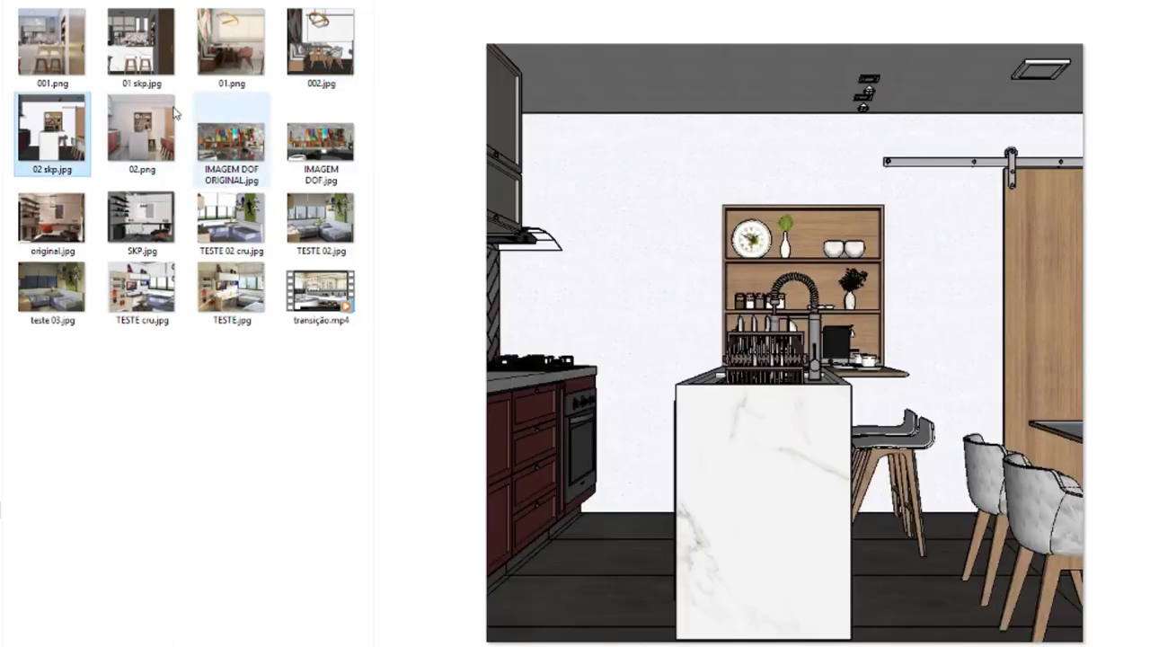
left_click(129, 132)
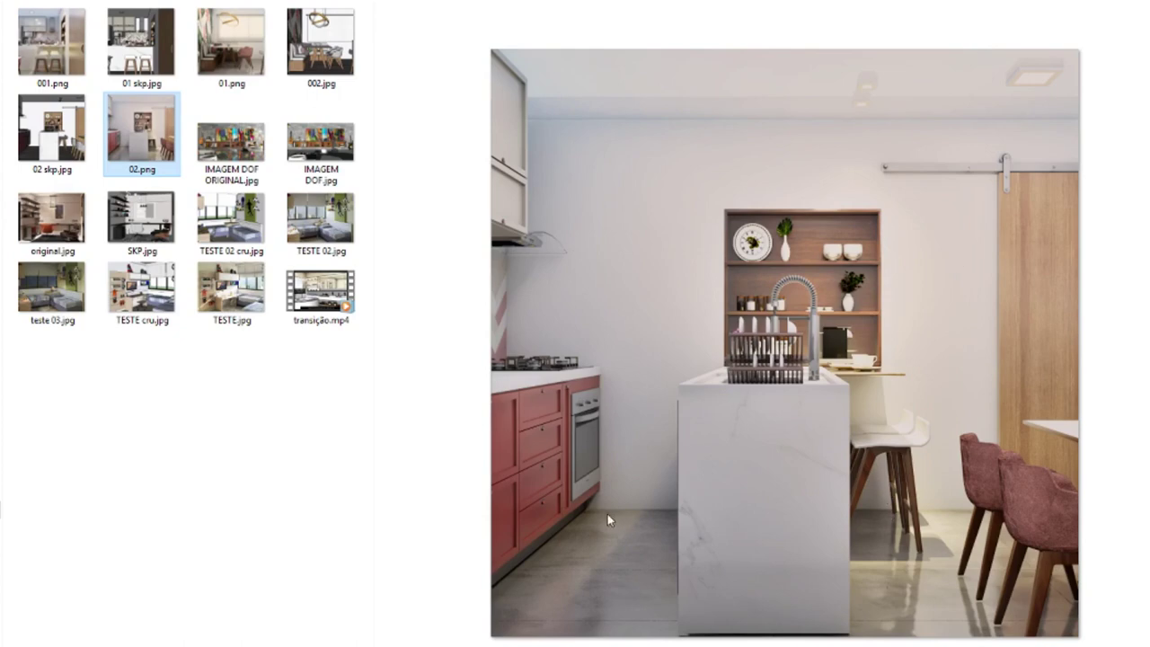
key("Left")
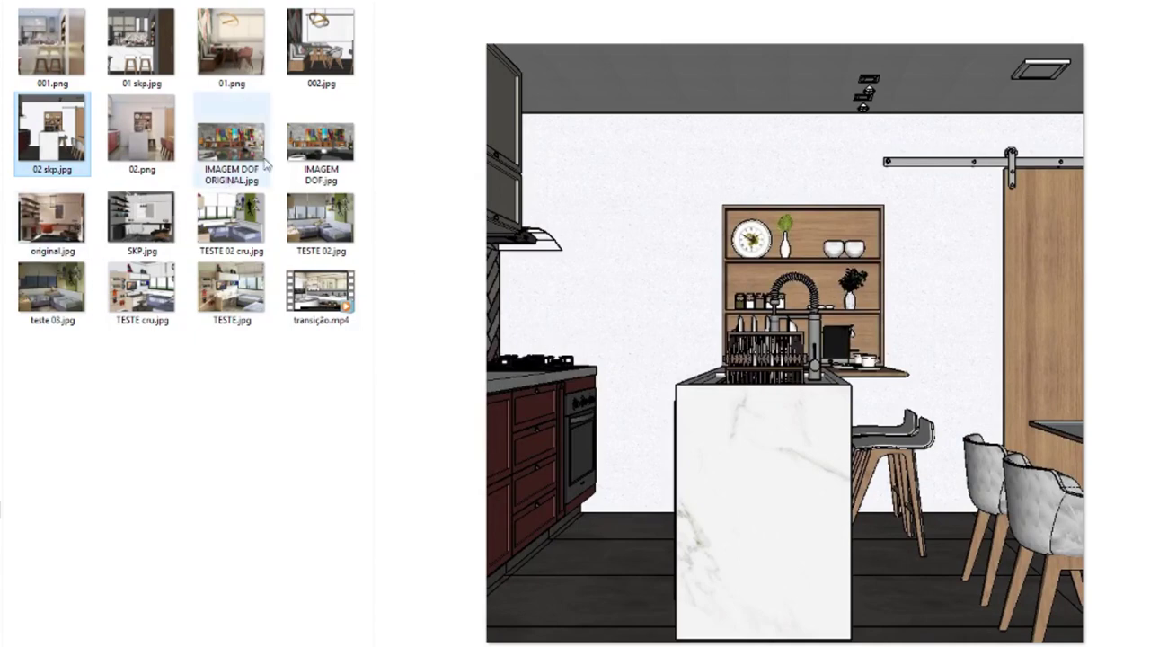
left_click(321, 144)
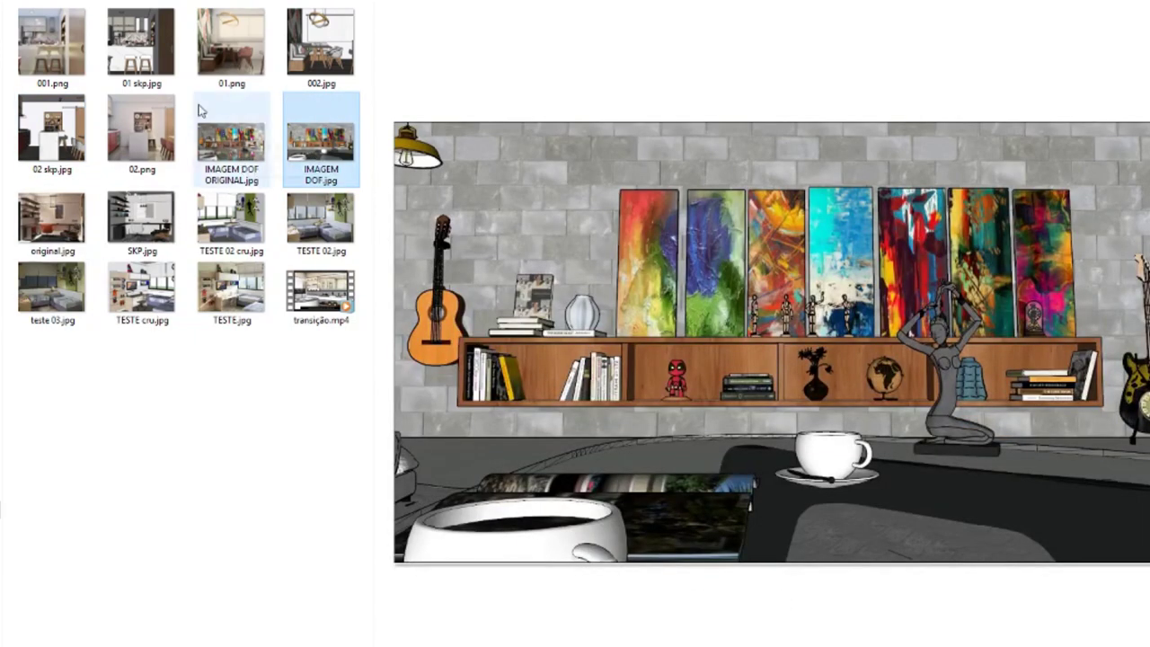
Revisit 001.png, 01.png and 02.png, then compare IMAGEM DOF ORIGINAL with IMAGEM DOF.jpg
left_click(36, 25)
left_click(218, 27)
left_click(165, 131)
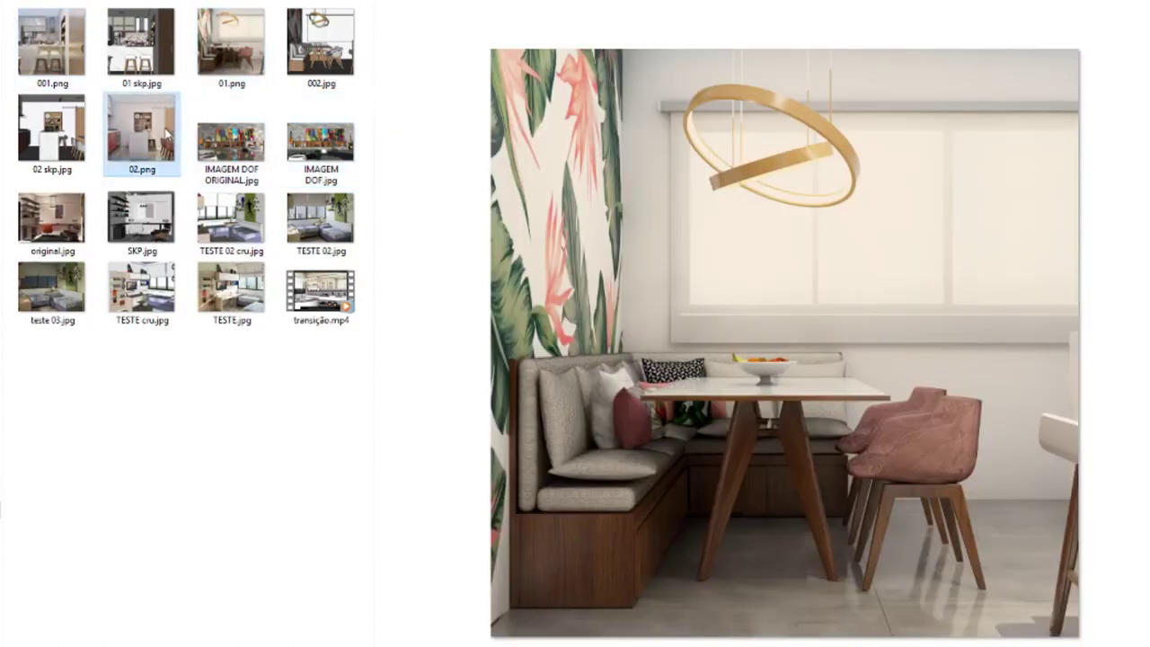
key("Right")
key("Right")
left_click(248, 154)
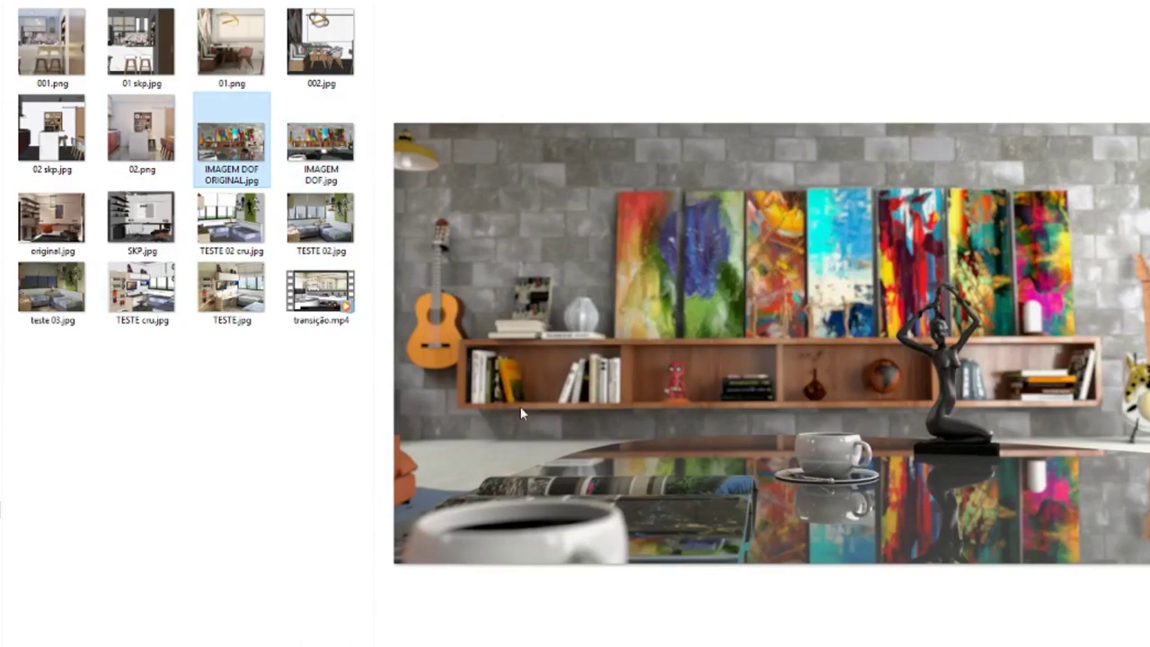
left_click(314, 155)
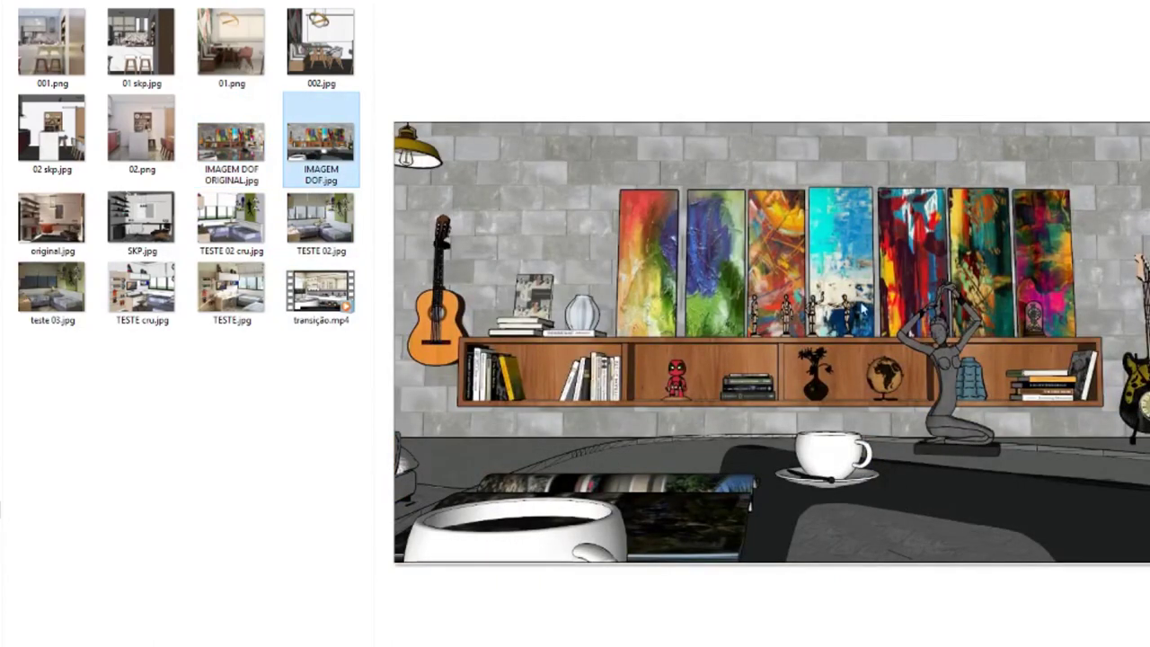
Toggle between the SKP.jpg office sketch and original.jpg, then preview TESTE 02 cru.jpg
left_click(142, 218)
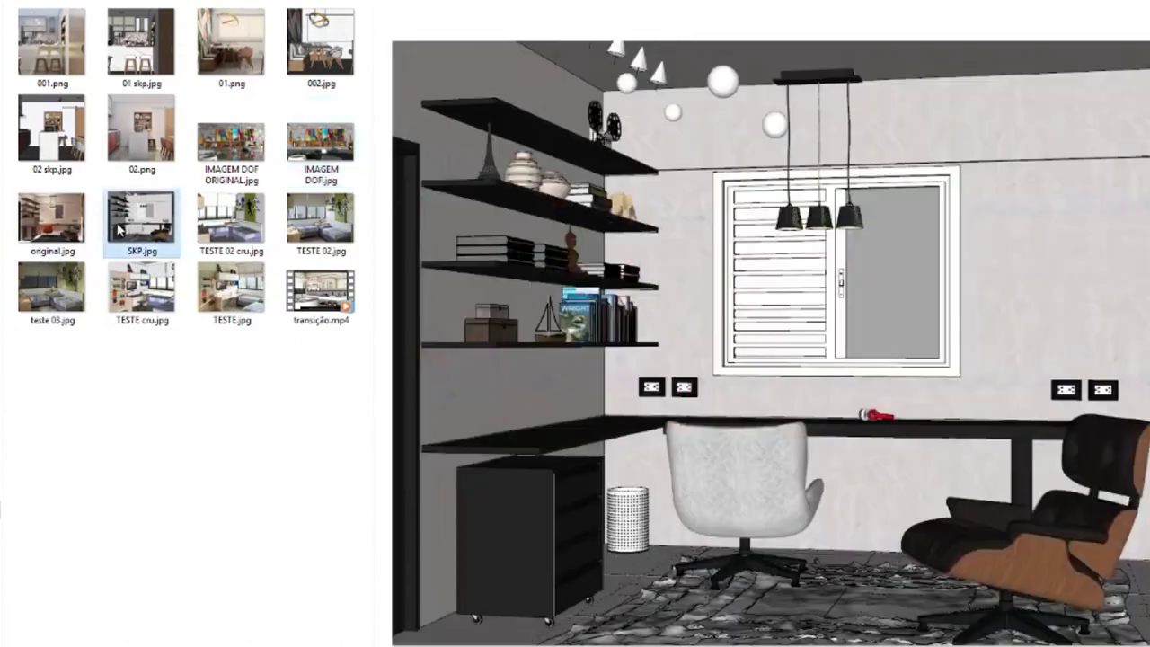
left_click(52, 218)
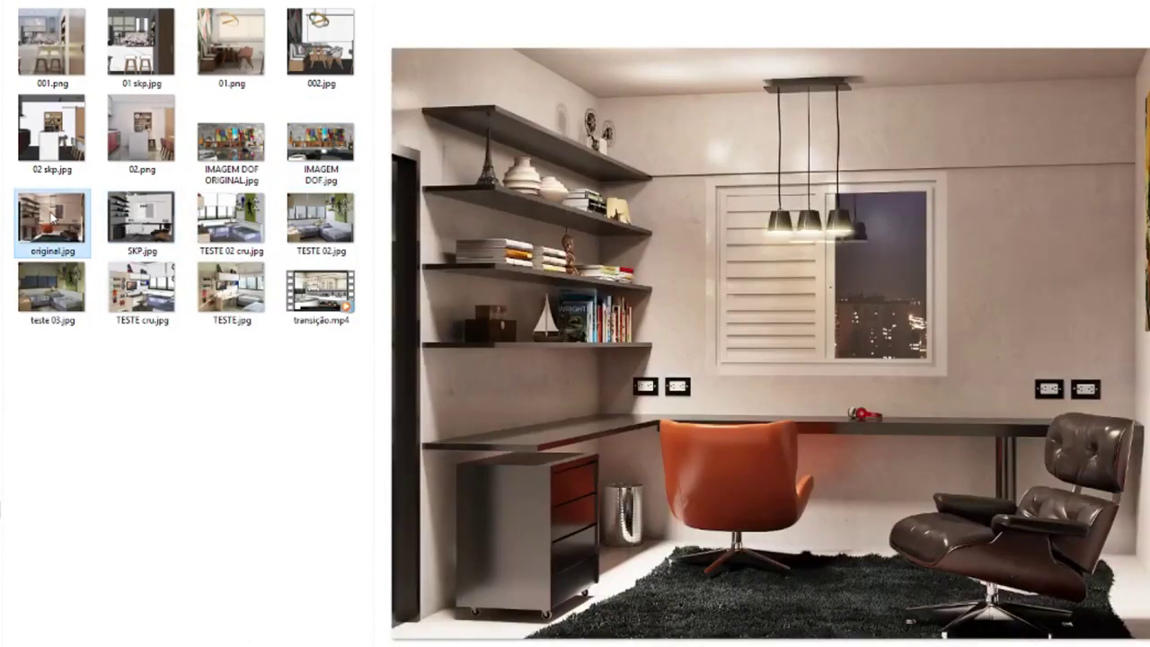
left_click(135, 220)
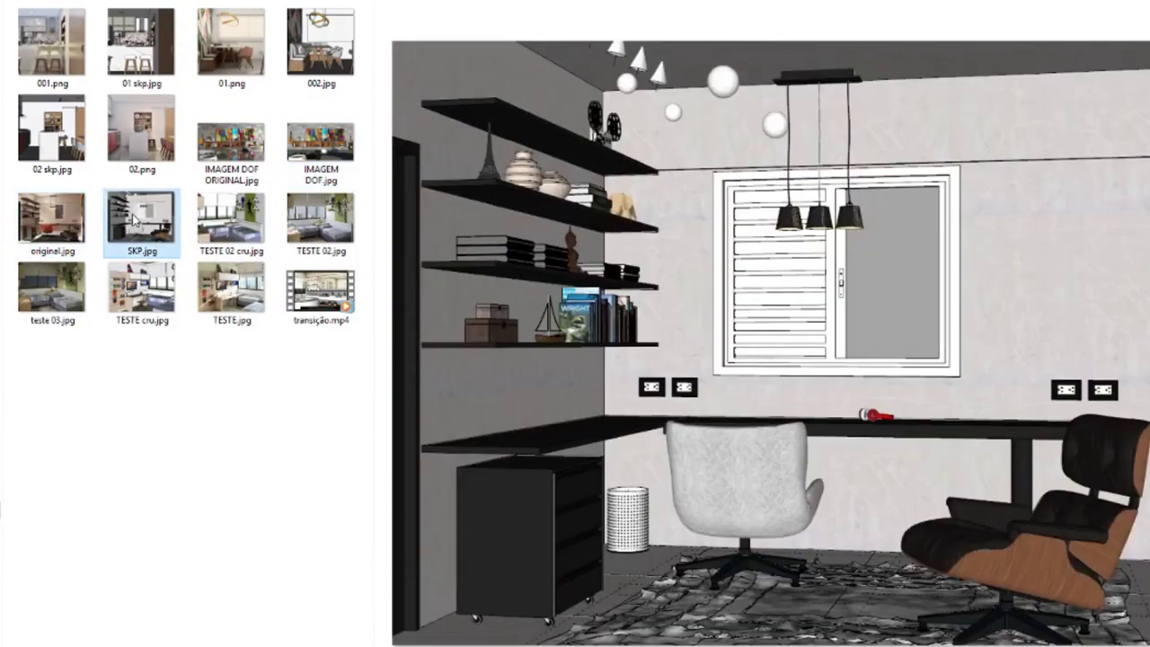
left_click(85, 229)
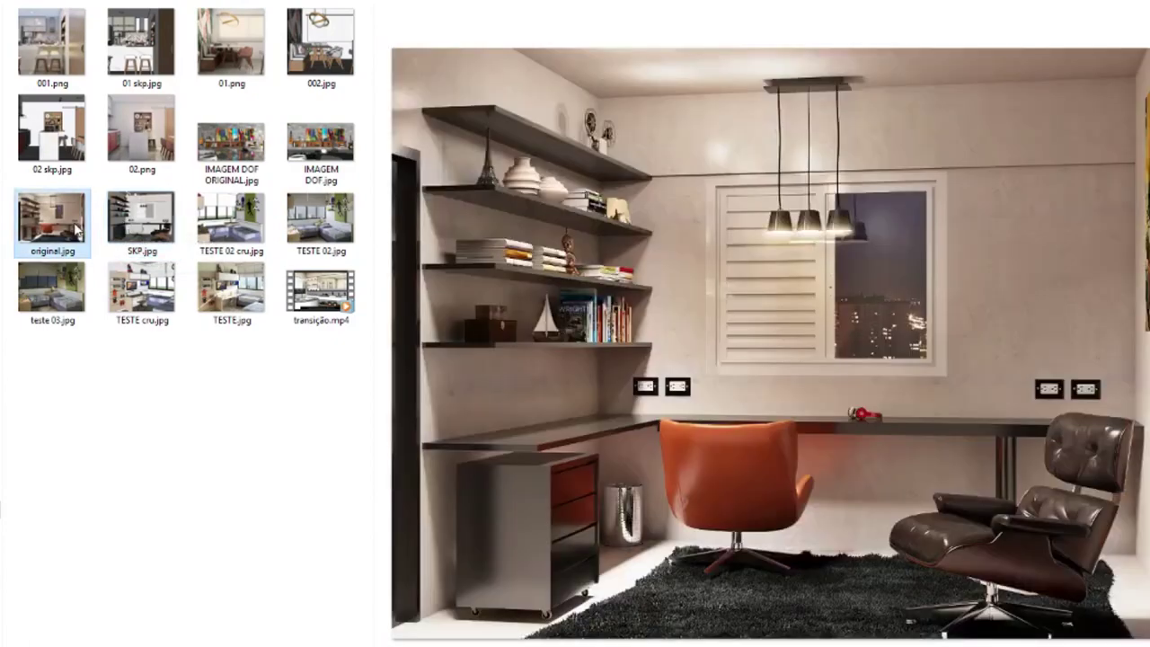
left_click(136, 235)
mouse_move(141, 219)
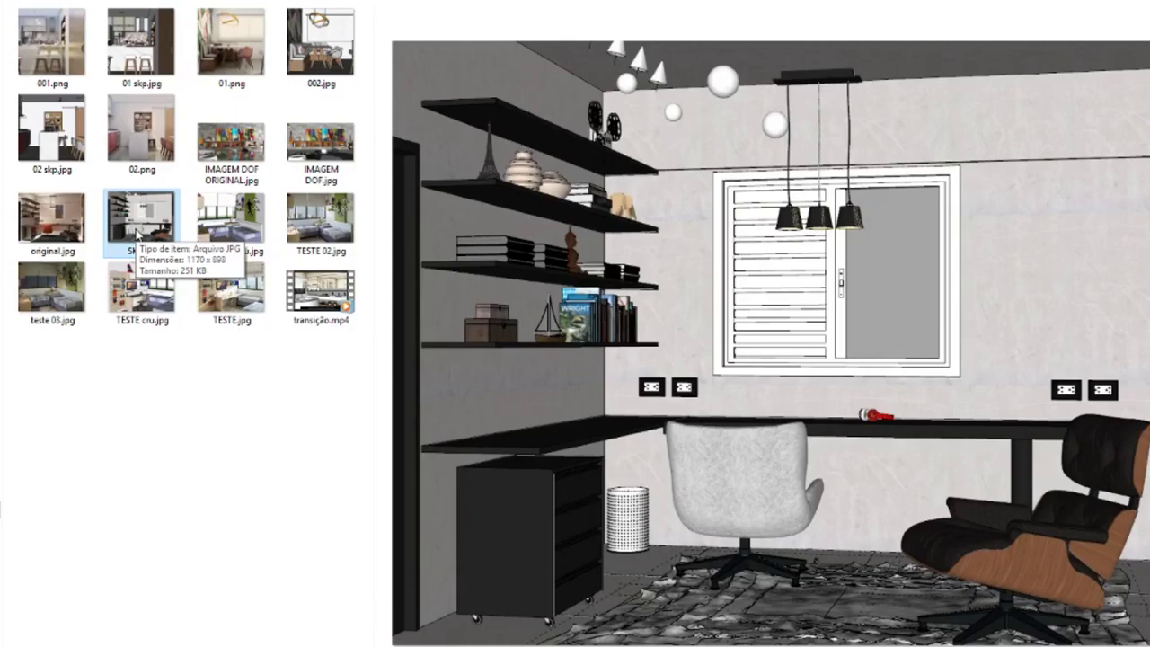
left_click(80, 232)
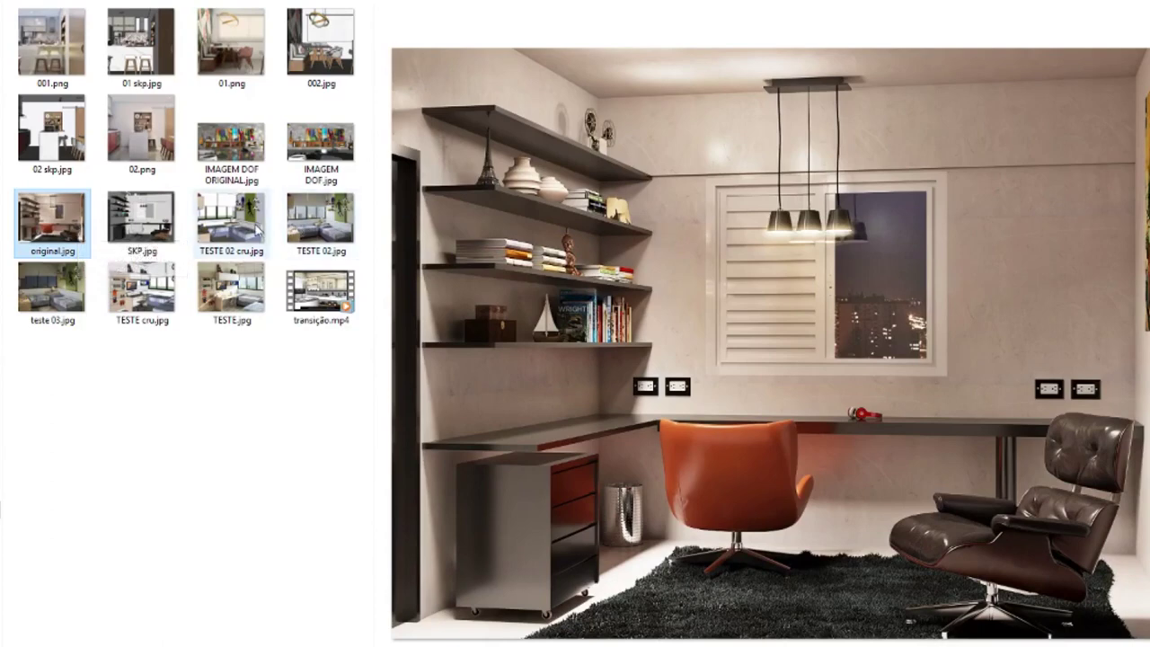
mouse_move(231, 219)
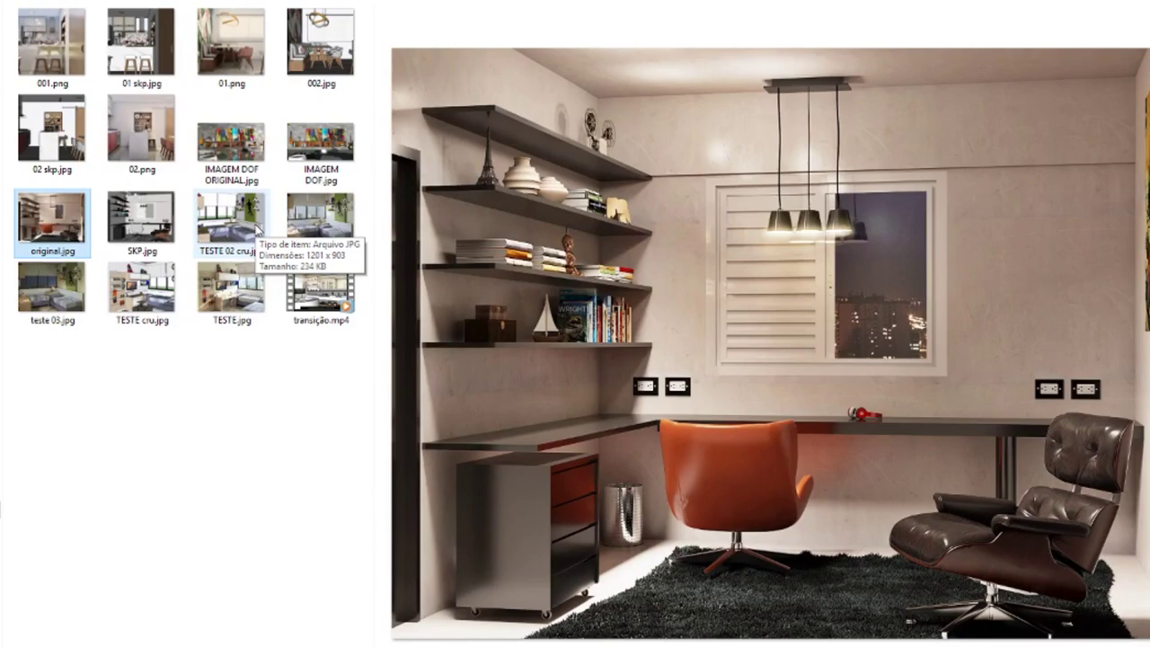
left_click(257, 229)
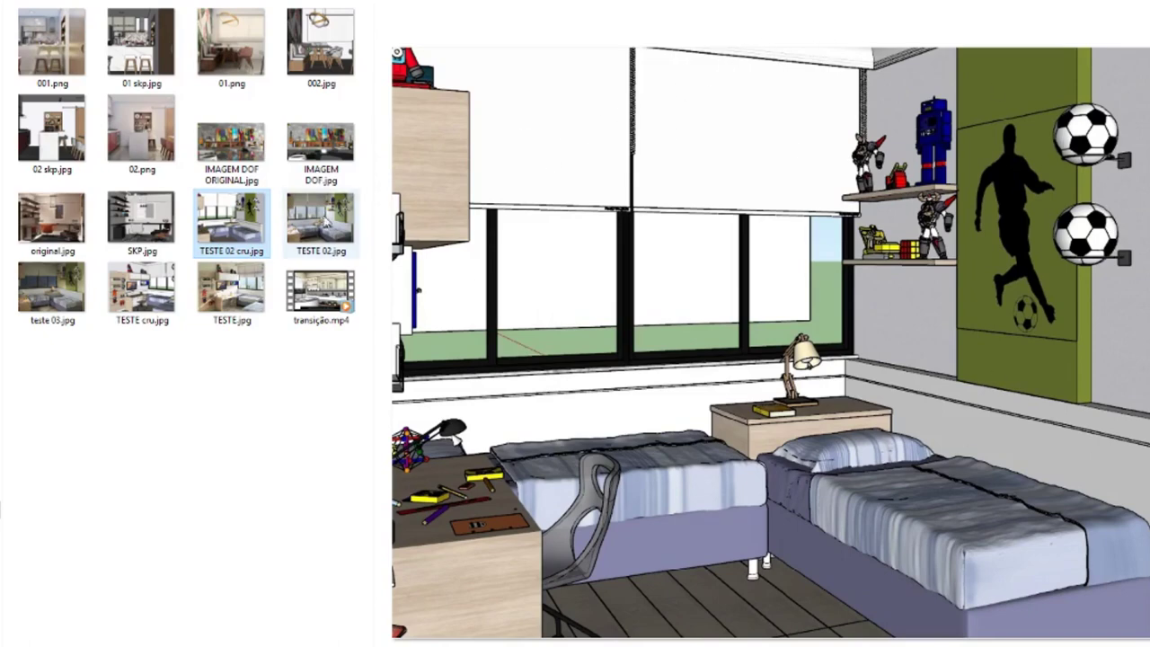
Preview TESTE 02.jpg and teste 03.jpg, then compare TESTE cru.jpg with its render TESTE.jpg
left_click(321, 220)
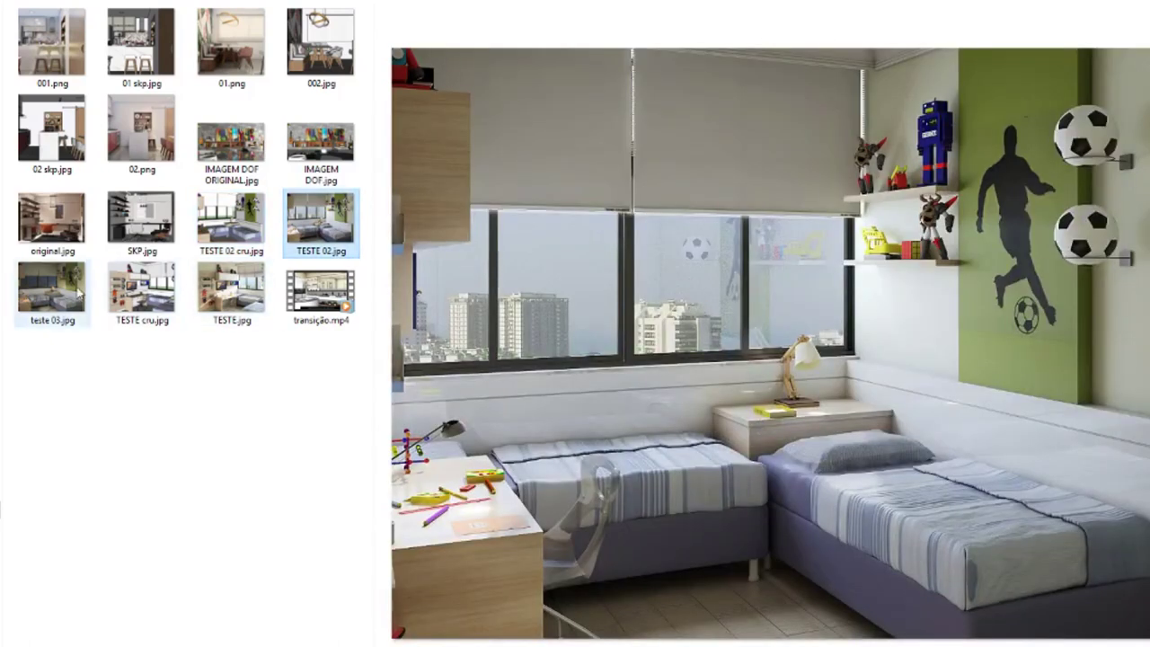
left_click(59, 329)
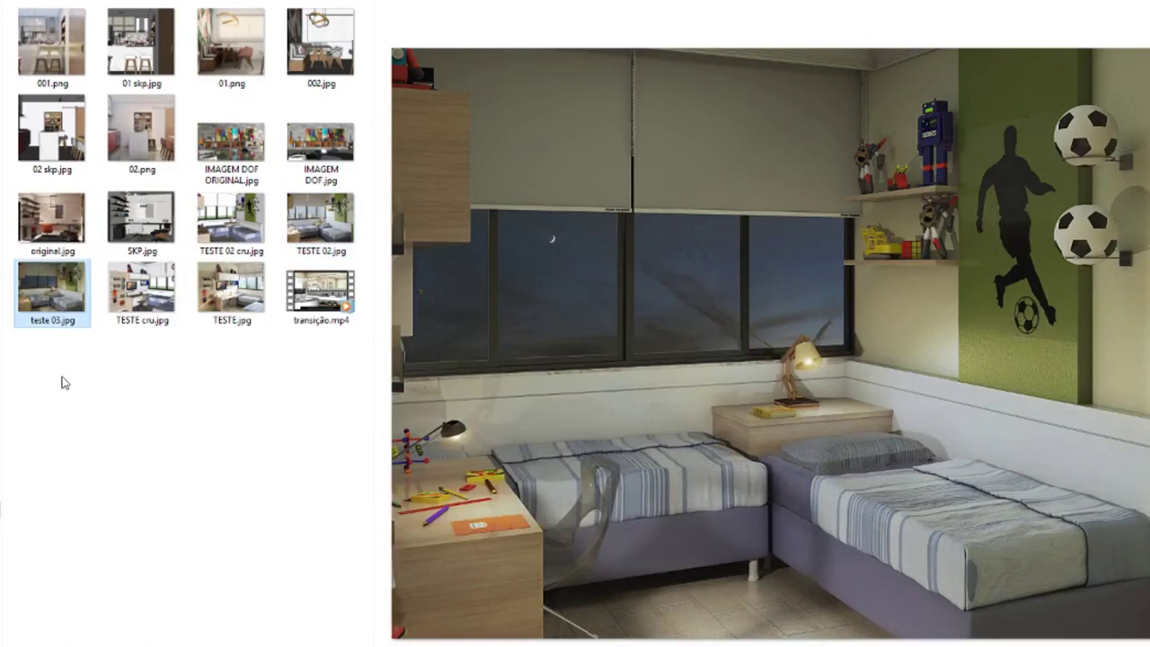
left_click(152, 306)
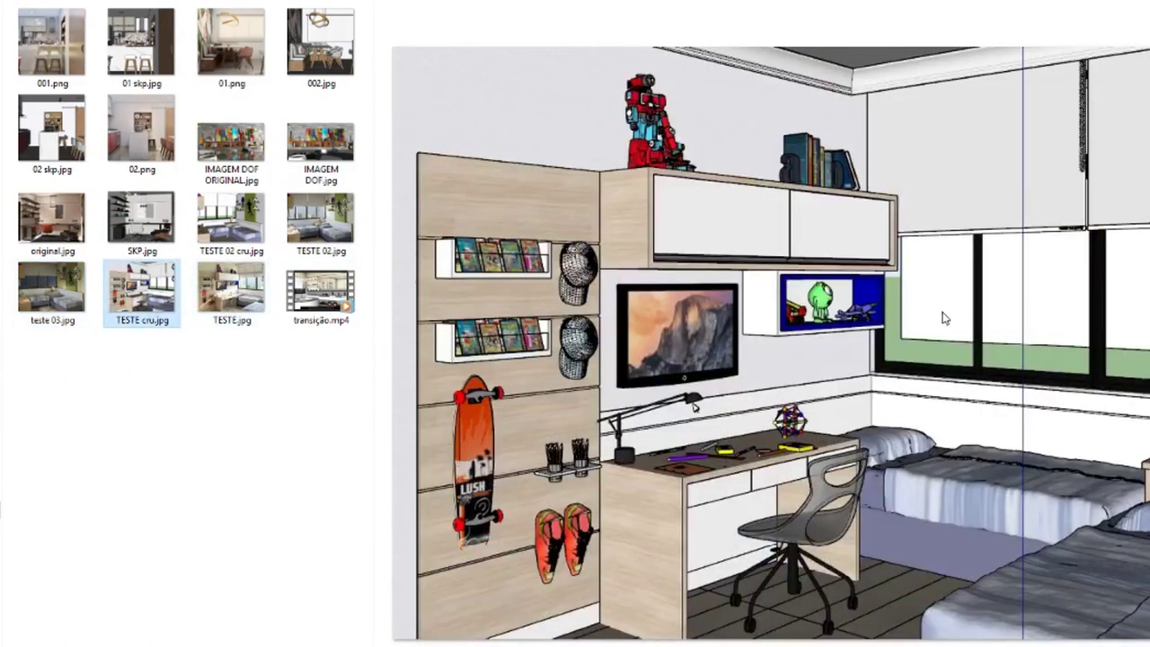
key("Right")
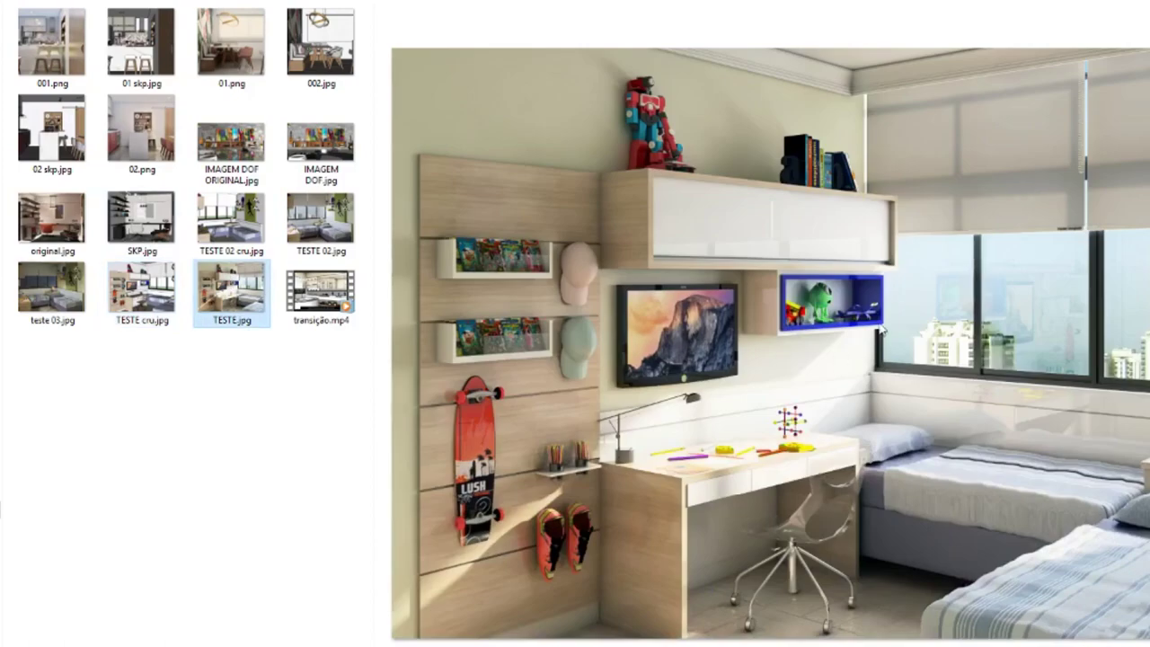
key("Left")
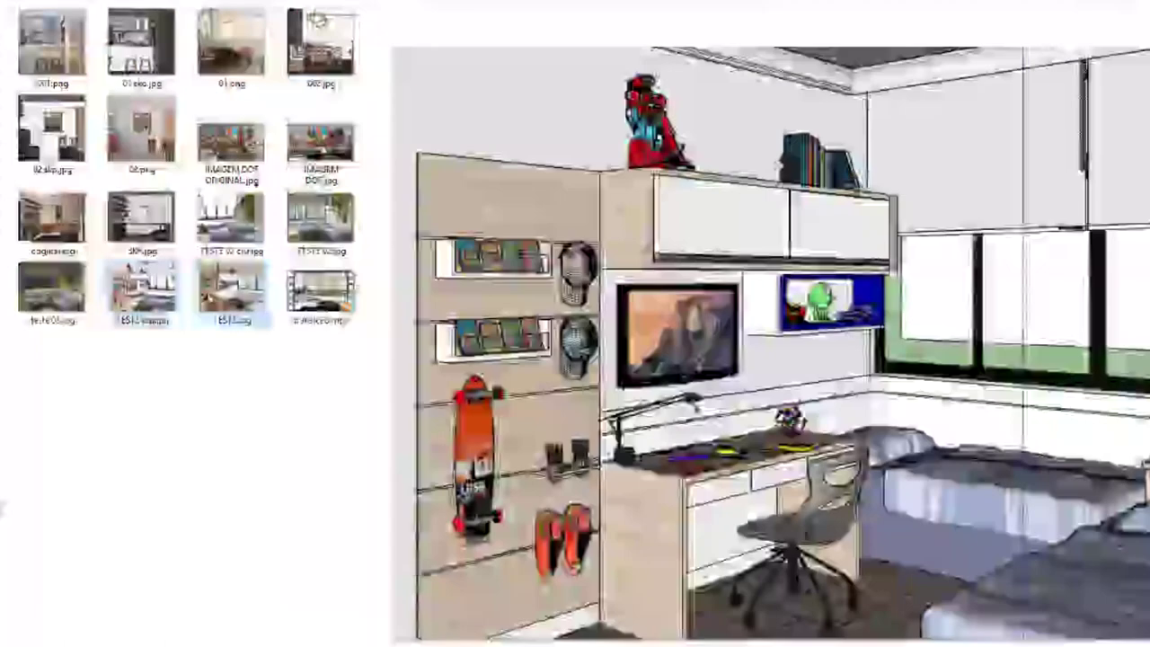
key("Right")
key("Left")
Play the transição.mp4 sketch-to-render video, then select the outline's central topic in XMind
key("Right")
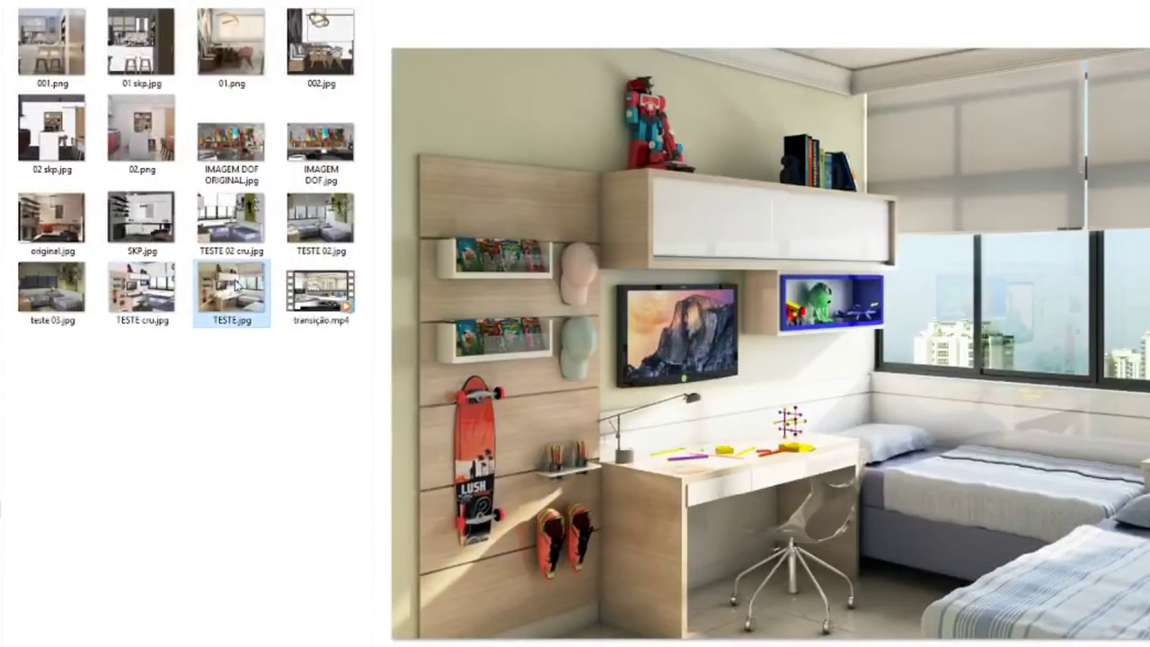
left_click(316, 289)
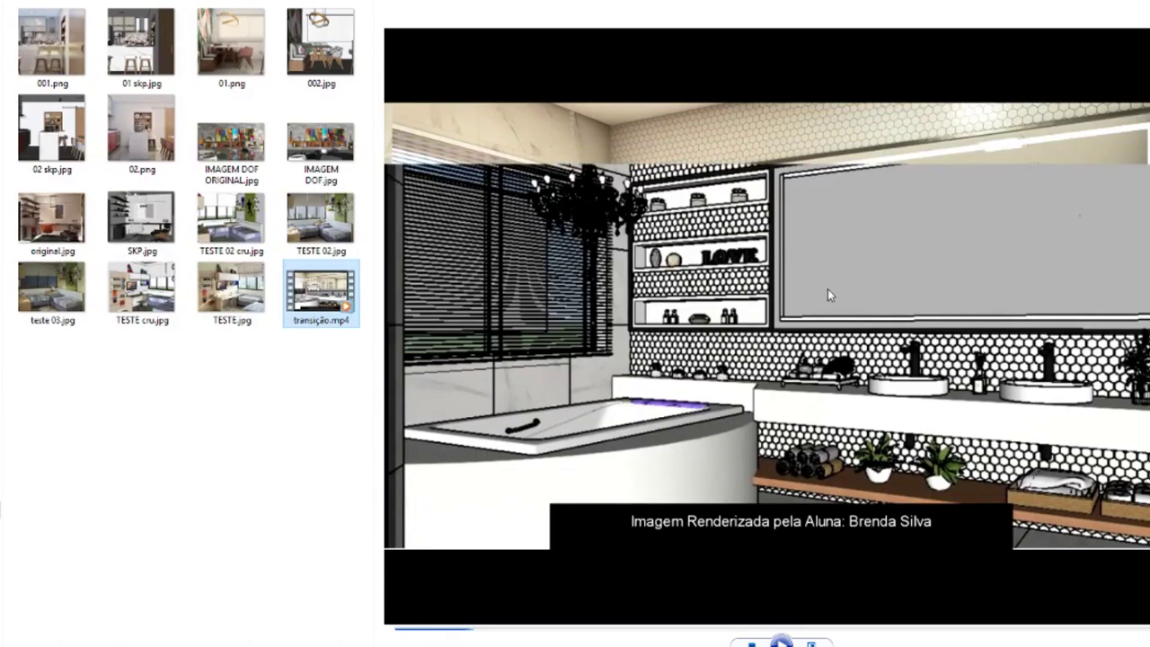
left_click(782, 642)
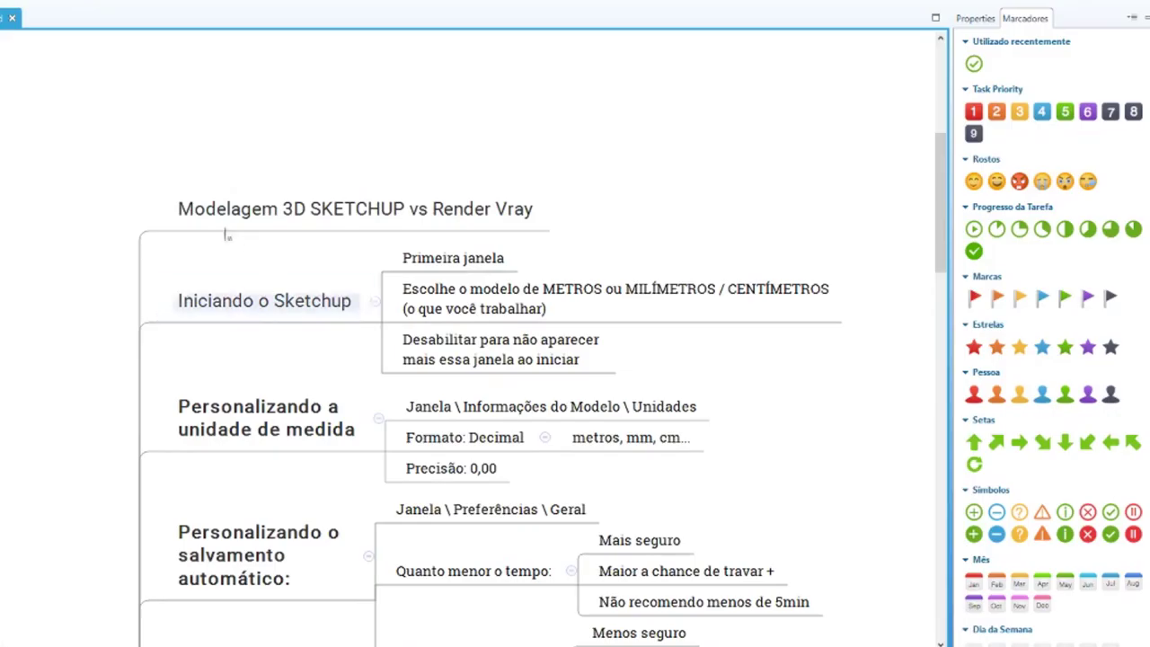
left_click(208, 221)
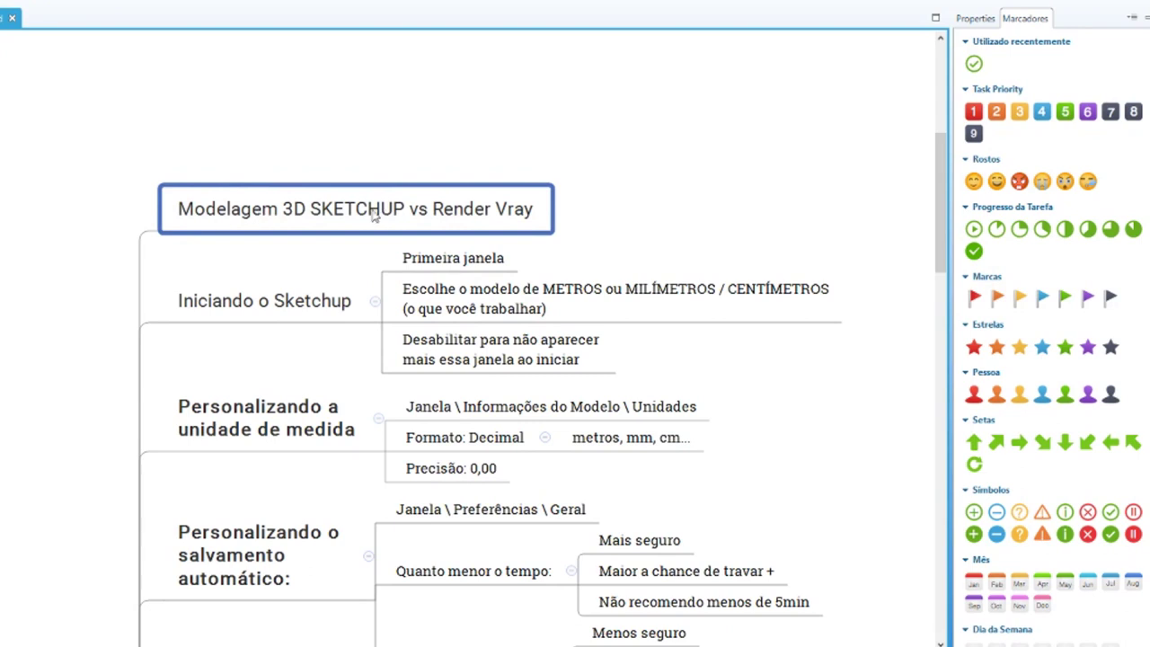
Give 'Modelagem 3D SKETCHUP vs Render Vray' the green done marker, then select Iniciando o Sketchup
left_click(974, 64)
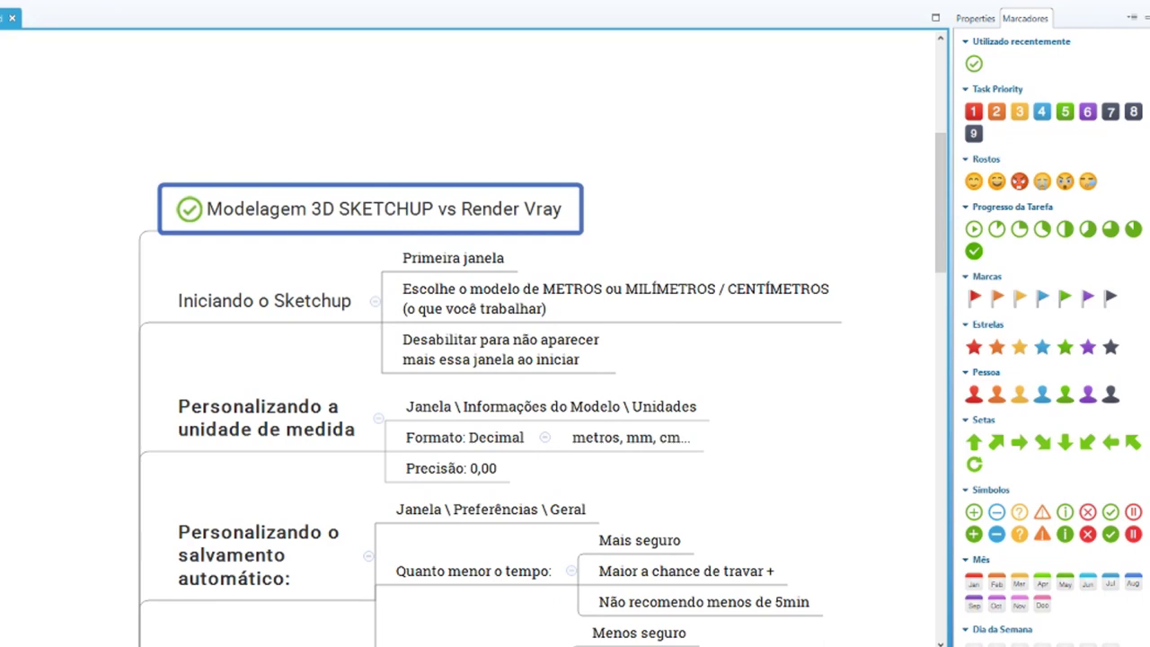
scroll(9, 317, "down", 2)
left_click(254, 224)
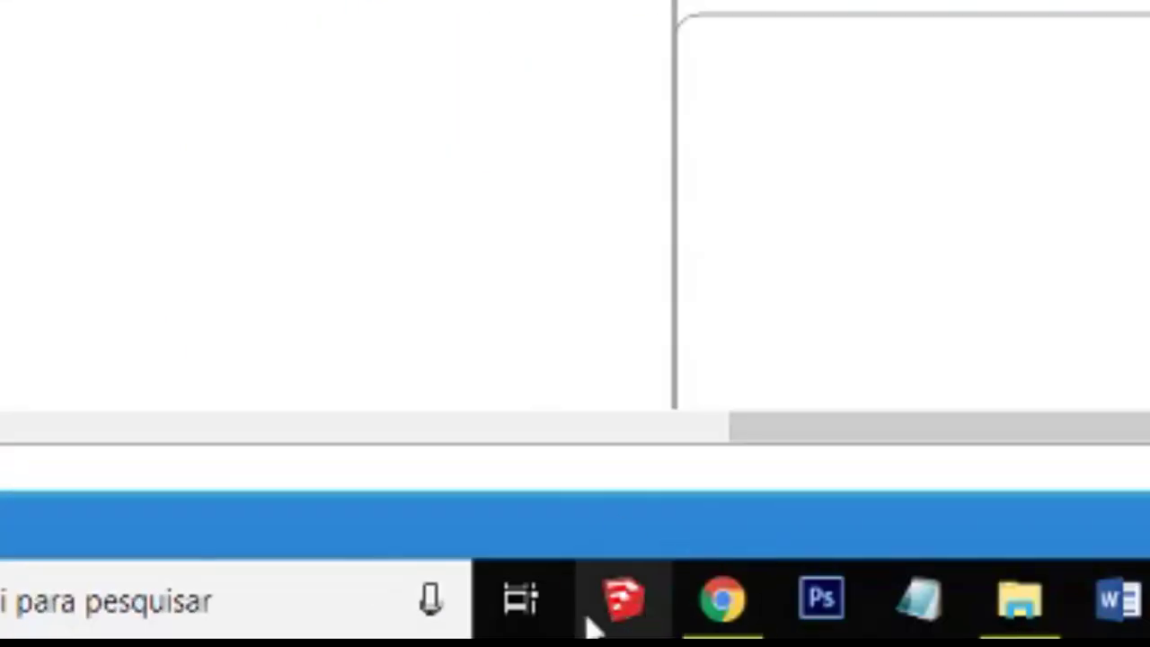
Launch SketchUp Pro 2017 from its taskbar icon
left_click(642, 616)
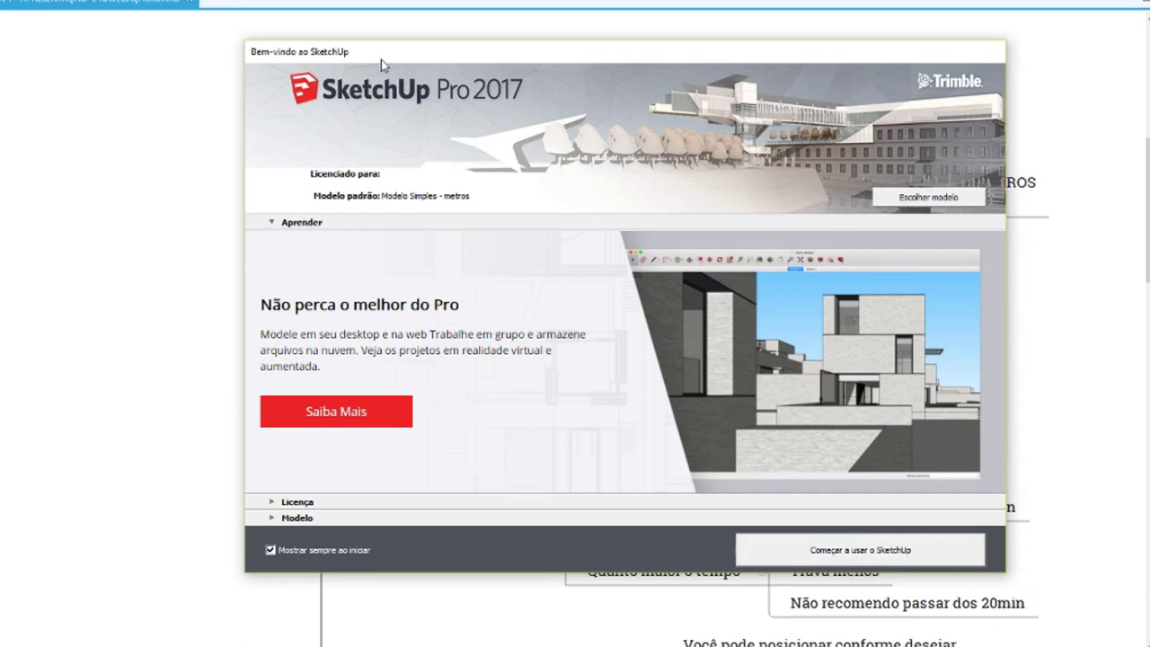
Keep the Modelo Simples - metros template and untick Mostrar sempre ao iniciar in the welcome window
left_click(281, 225)
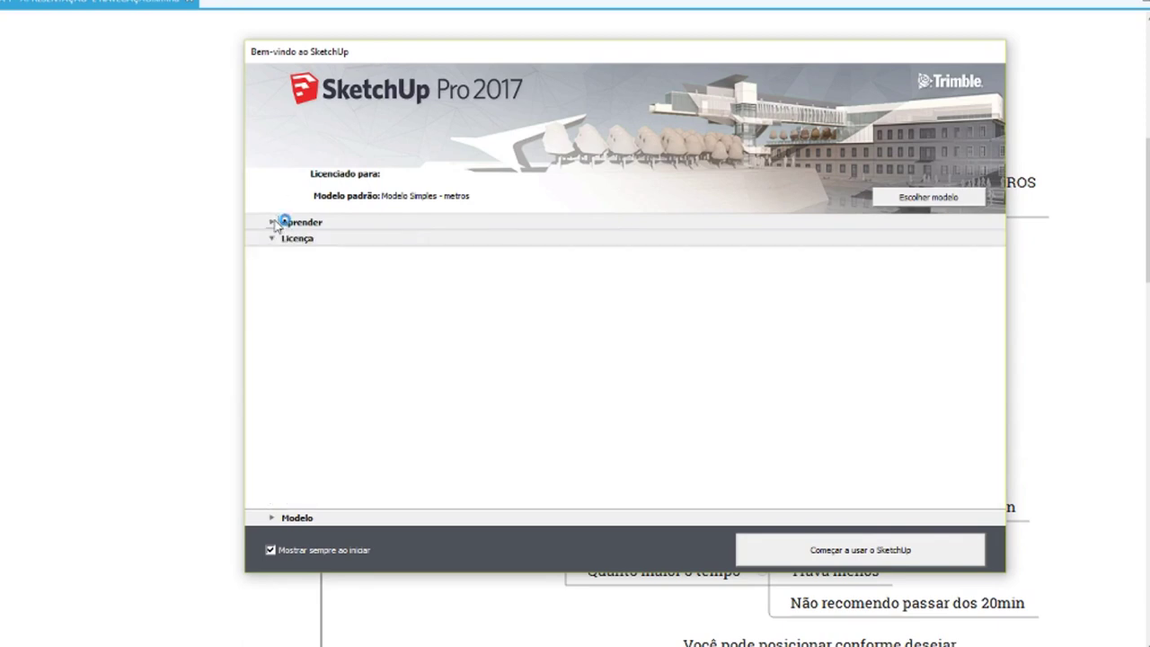
left_click(276, 241)
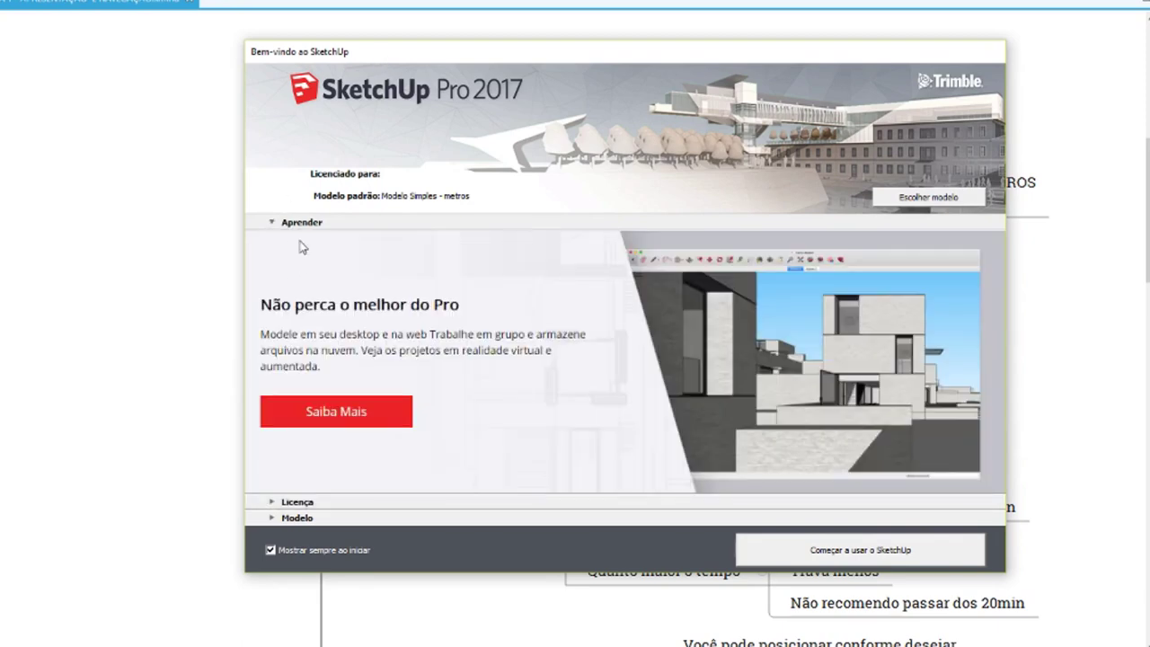
left_click(278, 524)
left_click(283, 524)
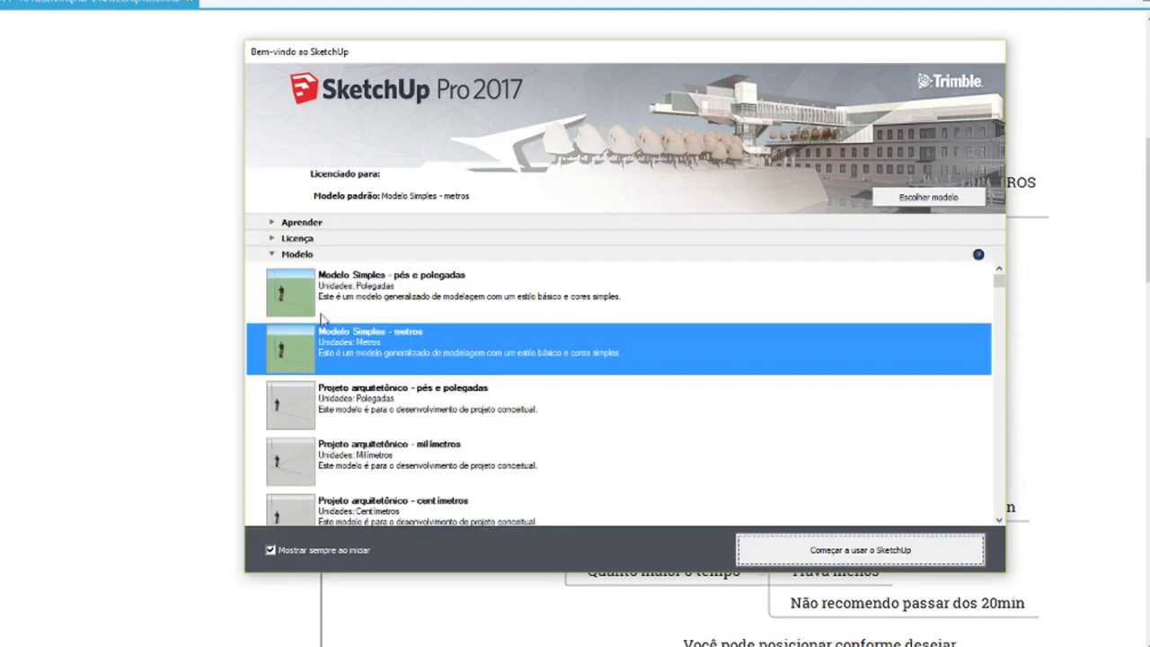
mouse_move(998, 282)
left_mouse_down()
mouse_move(986, 292)
mouse_move(986, 266)
left_mouse_up()
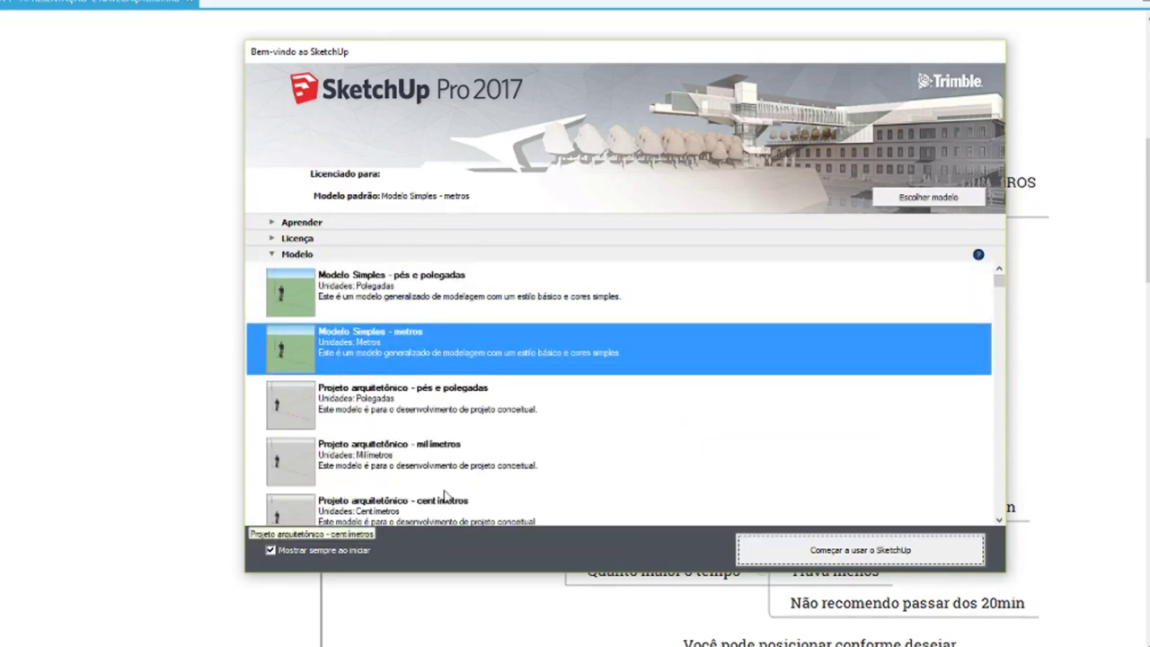
scroll(449, 489, "down", 1)
scroll(377, 489, "up", 1)
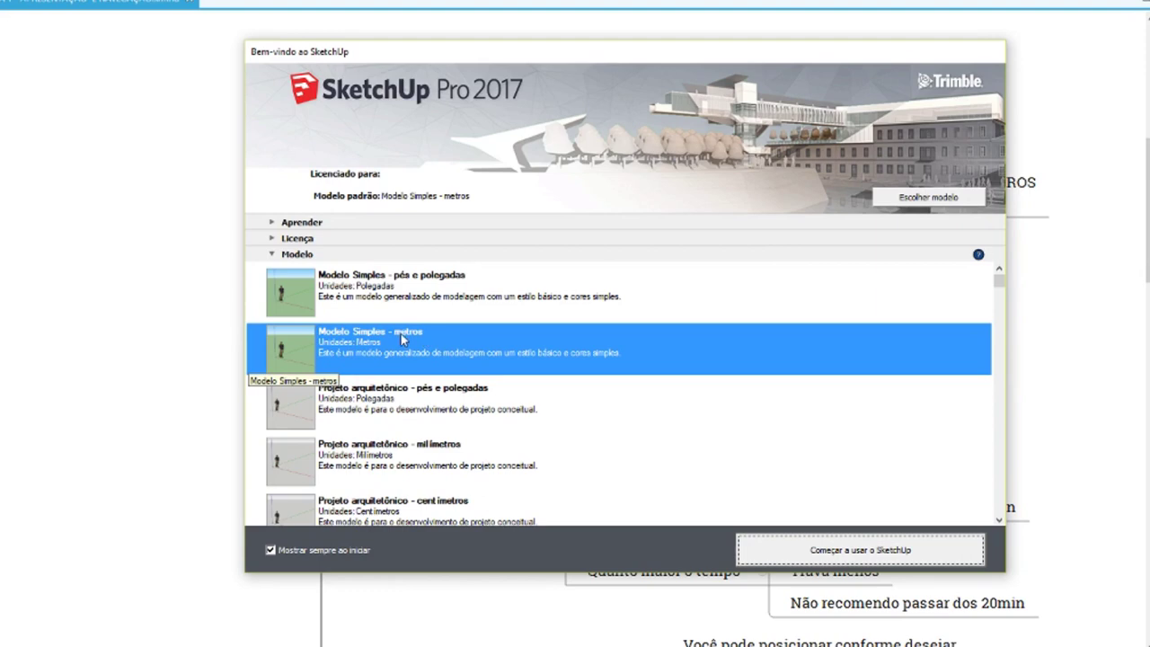
left_click(280, 257)
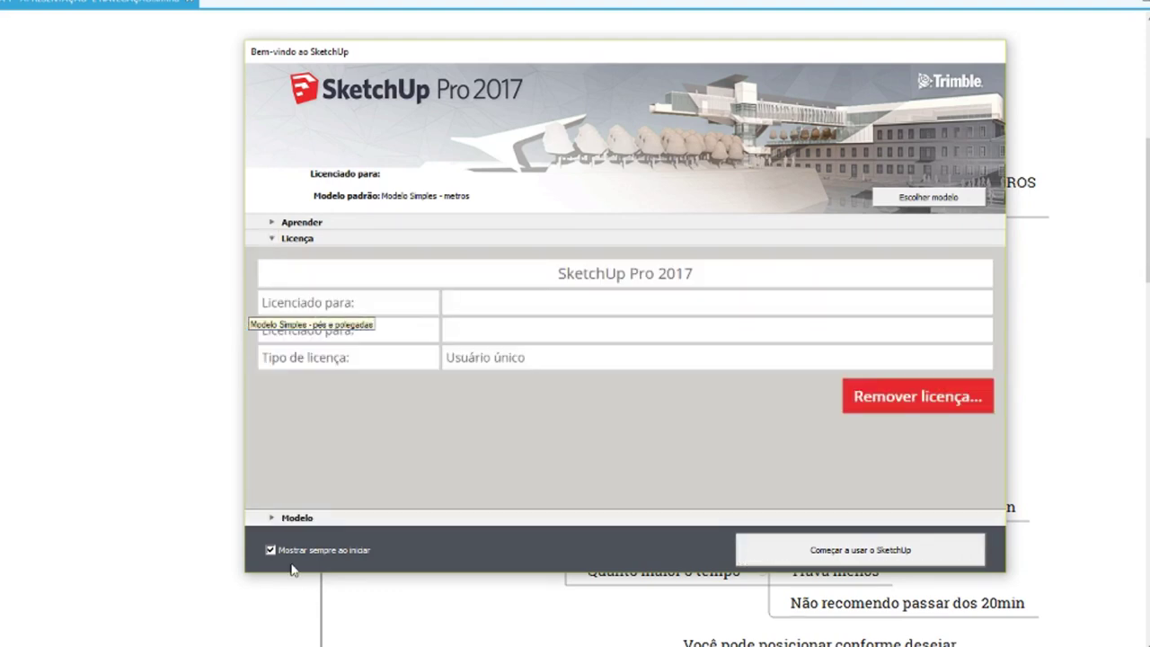
left_click(273, 518)
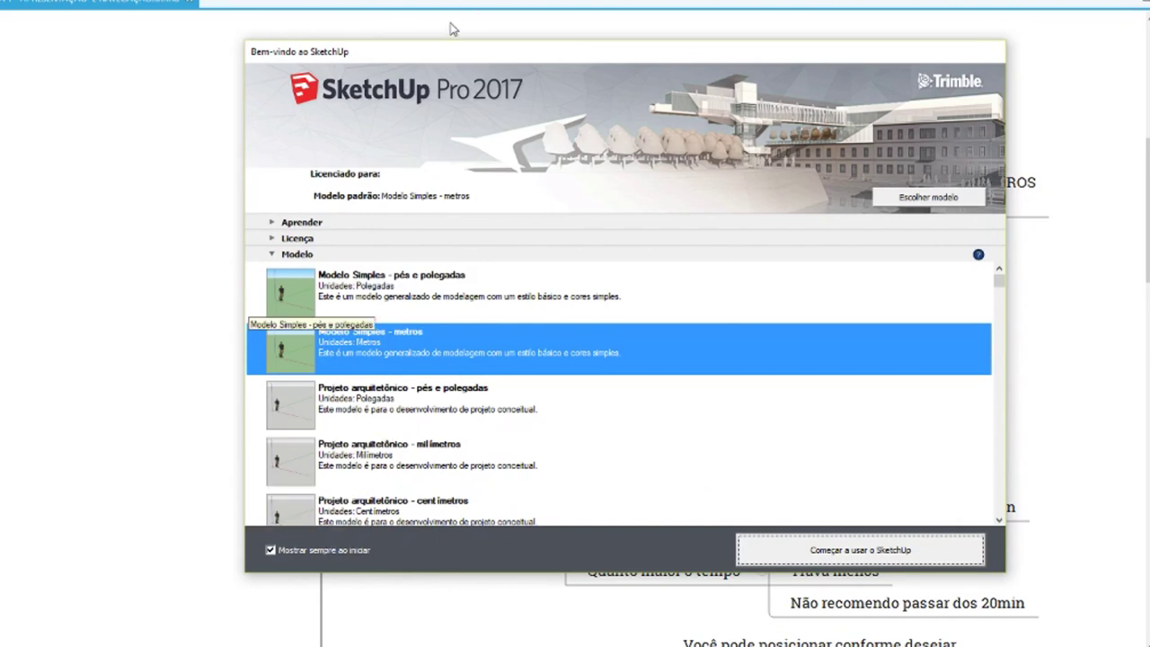
left_click_drag(439, 52, 269, 0)
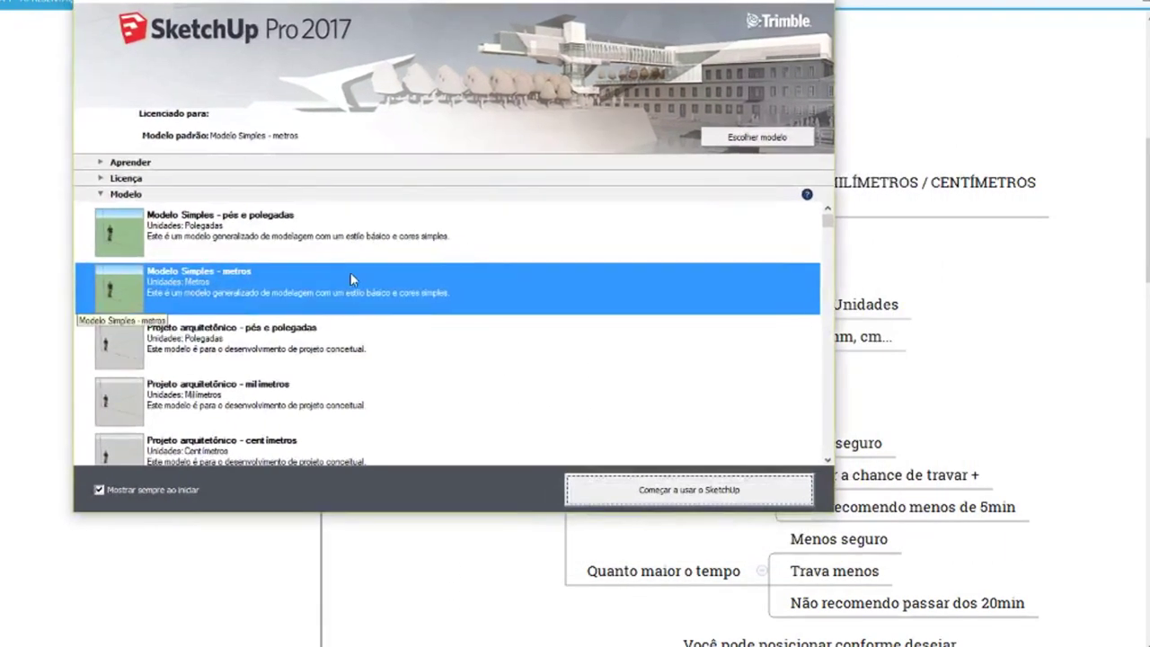
left_click(99, 491)
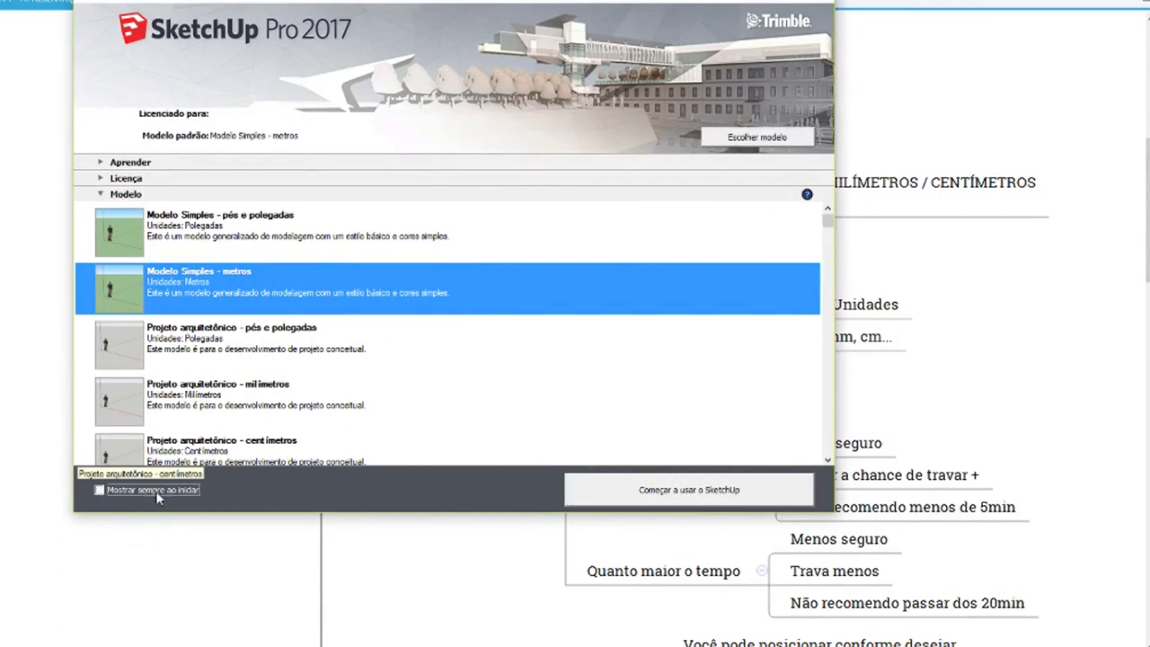
Start SketchUp with the metres template, then review the Primeira janela, Escolhe o modelo and Desabilitar topics
left_click(967, 297)
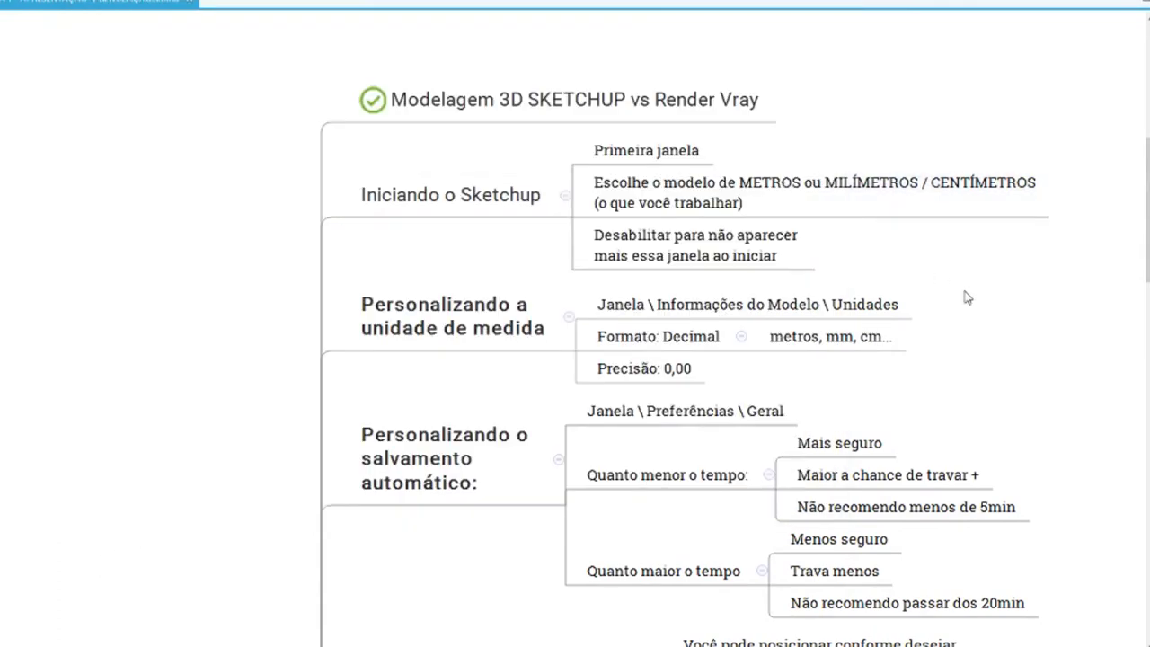
left_click(457, 199)
left_click(628, 157)
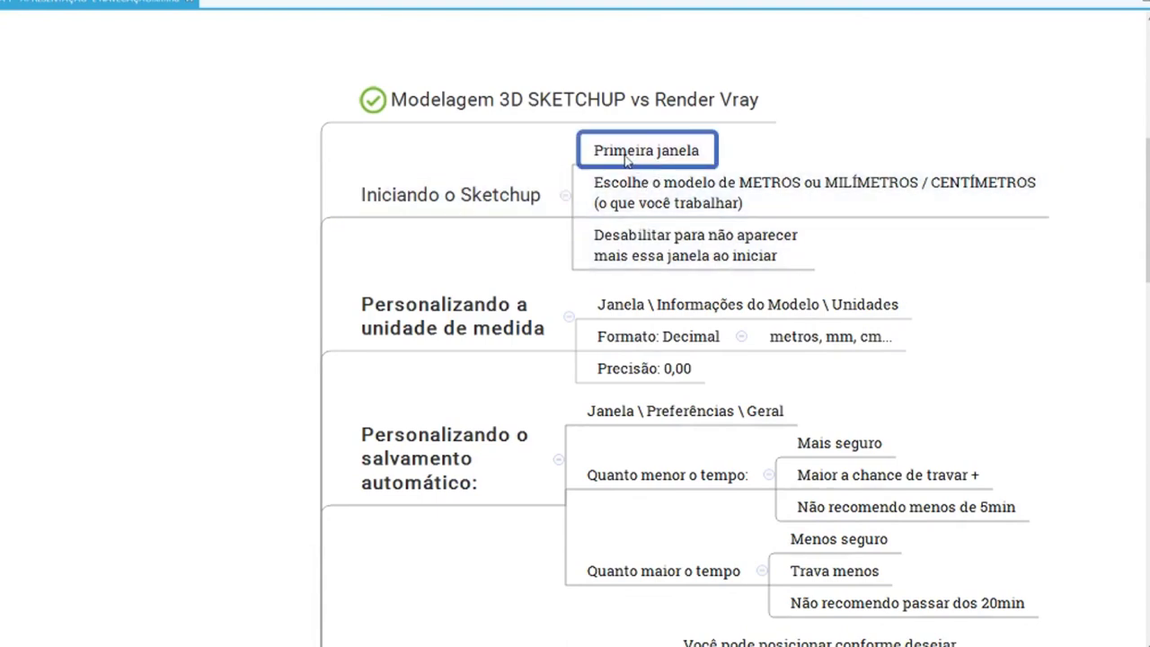
left_click(633, 194)
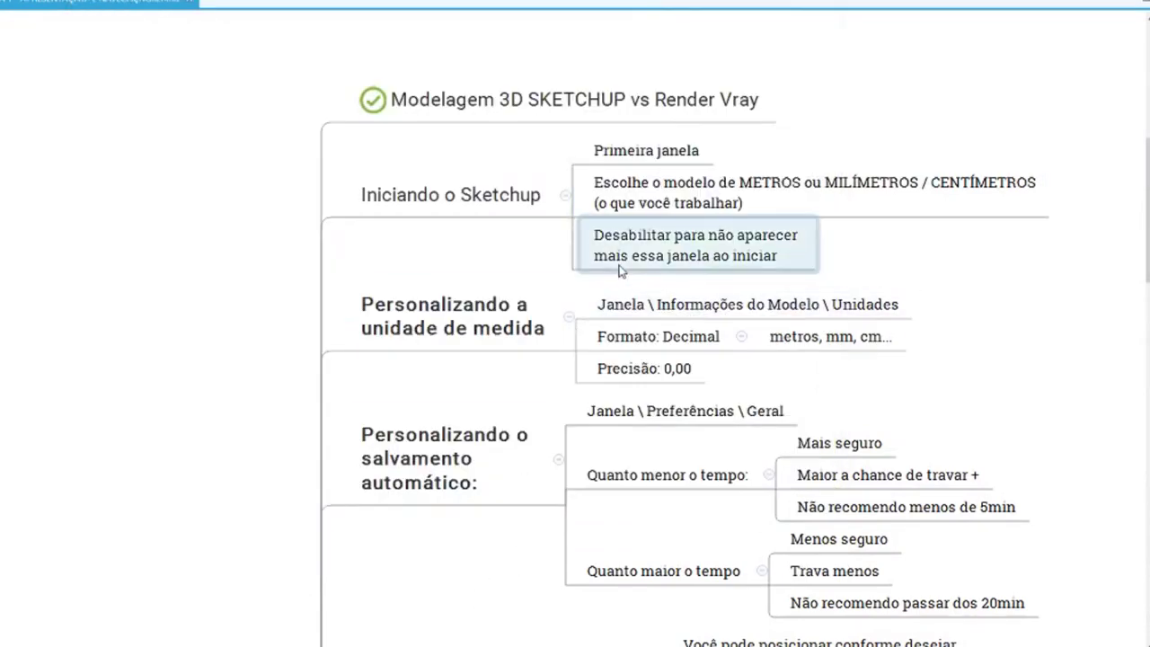
left_click(703, 258)
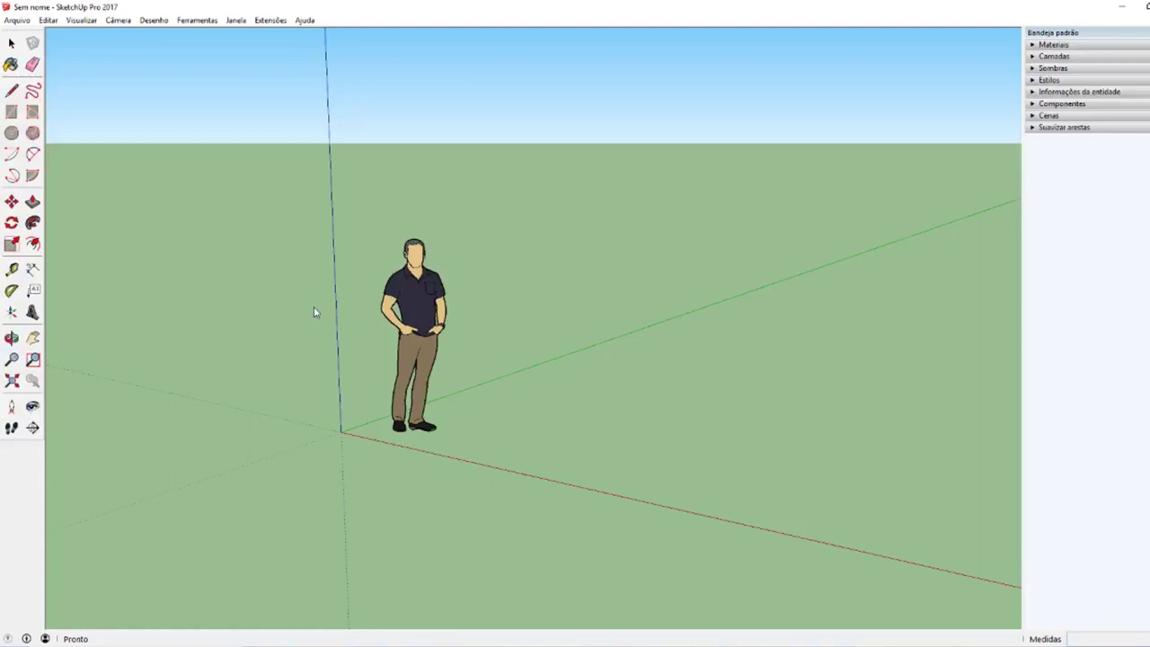
Activate the Select tool, minimize SketchUp, and mark Iniciando o Sketchup as done in XMind
key("space")
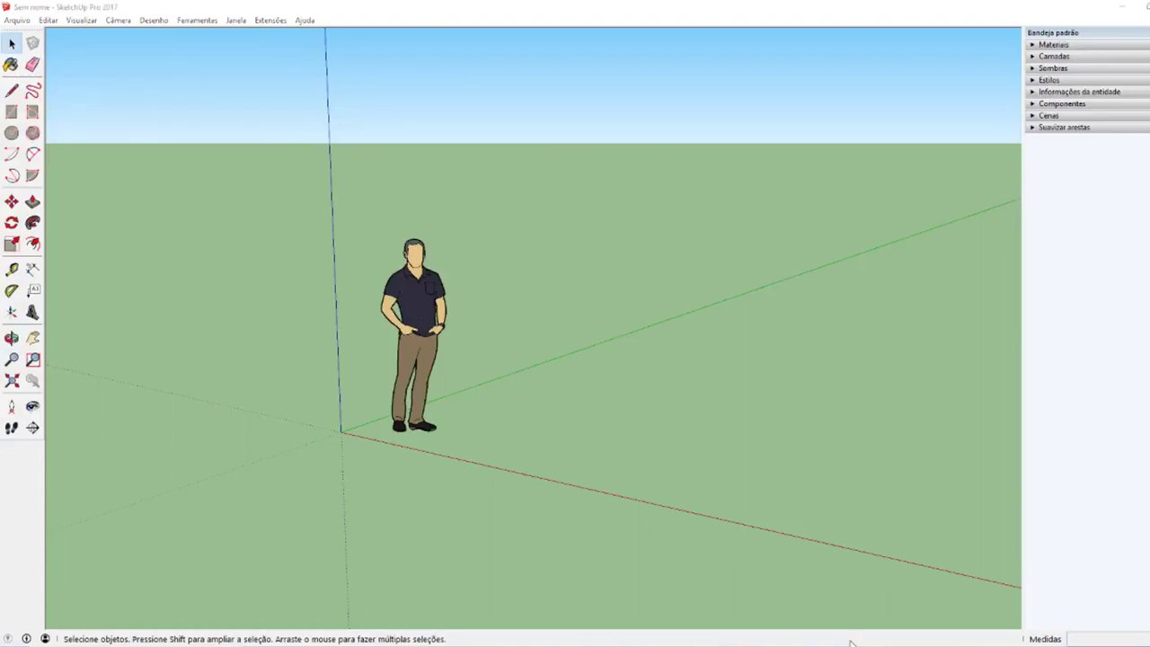
left_click(528, 363)
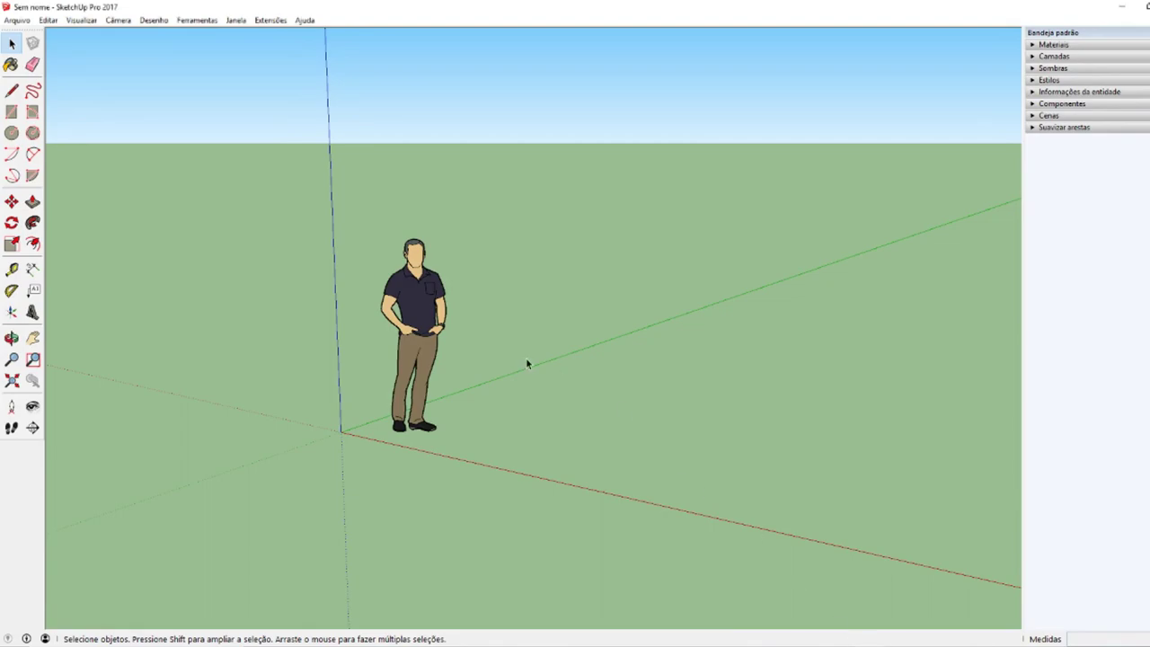
left_click(1112, 5)
left_click(1013, 103)
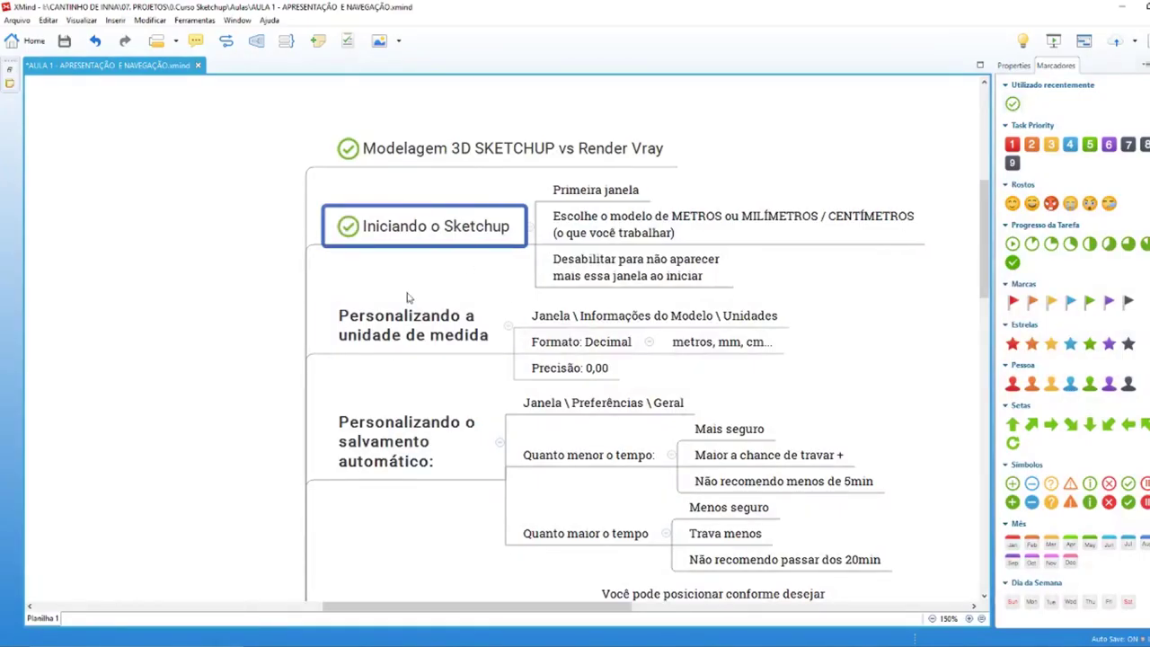
Select Personalizando a unidade de medida and fit XMind into the right half beside SketchUp
left_click(393, 351)
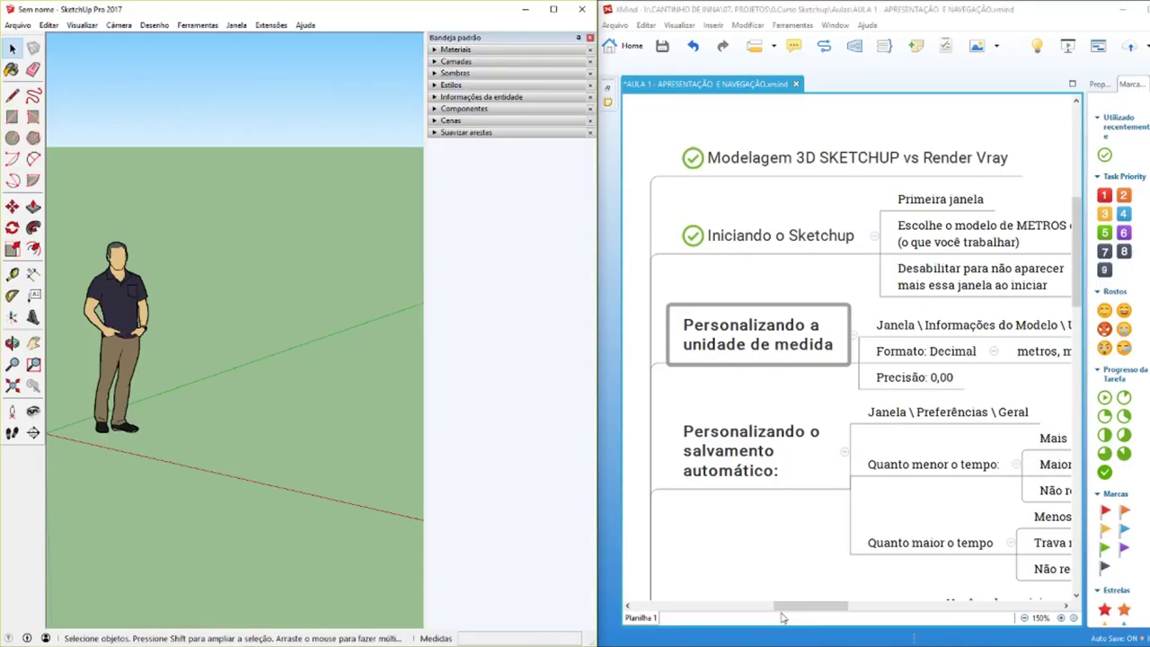
double_click(559, 7)
left_click_drag(809, 609, 798, 611)
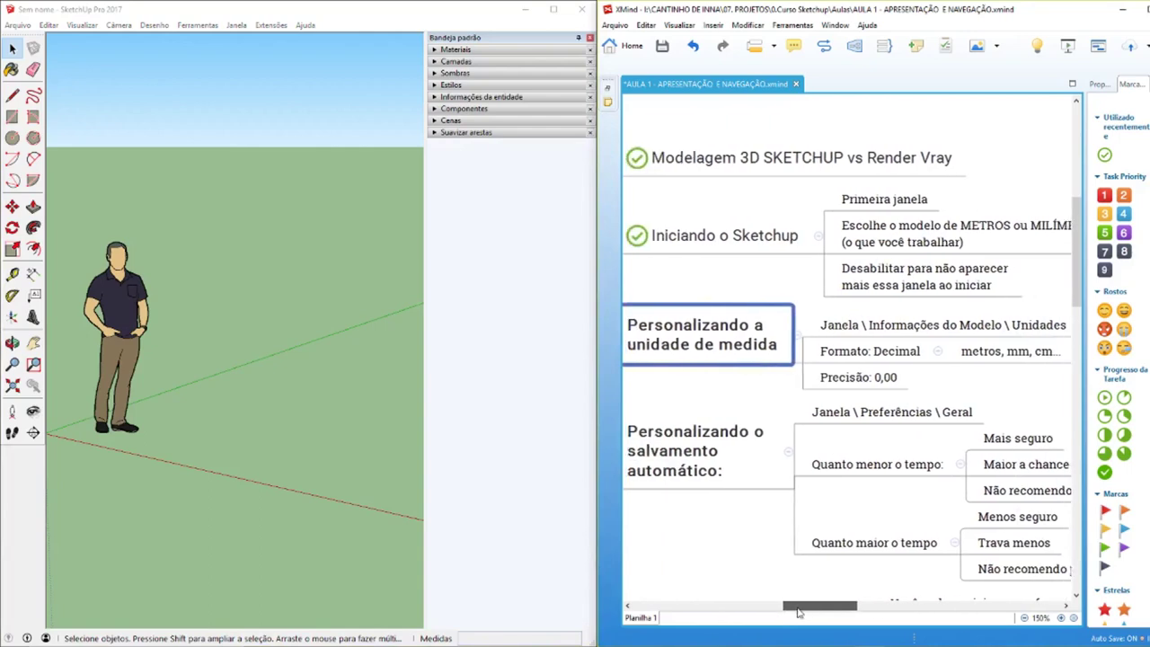
Zoom the map to 100% and select the Janela \ Informações do Modelo \ Unidades topic
left_click(1074, 619)
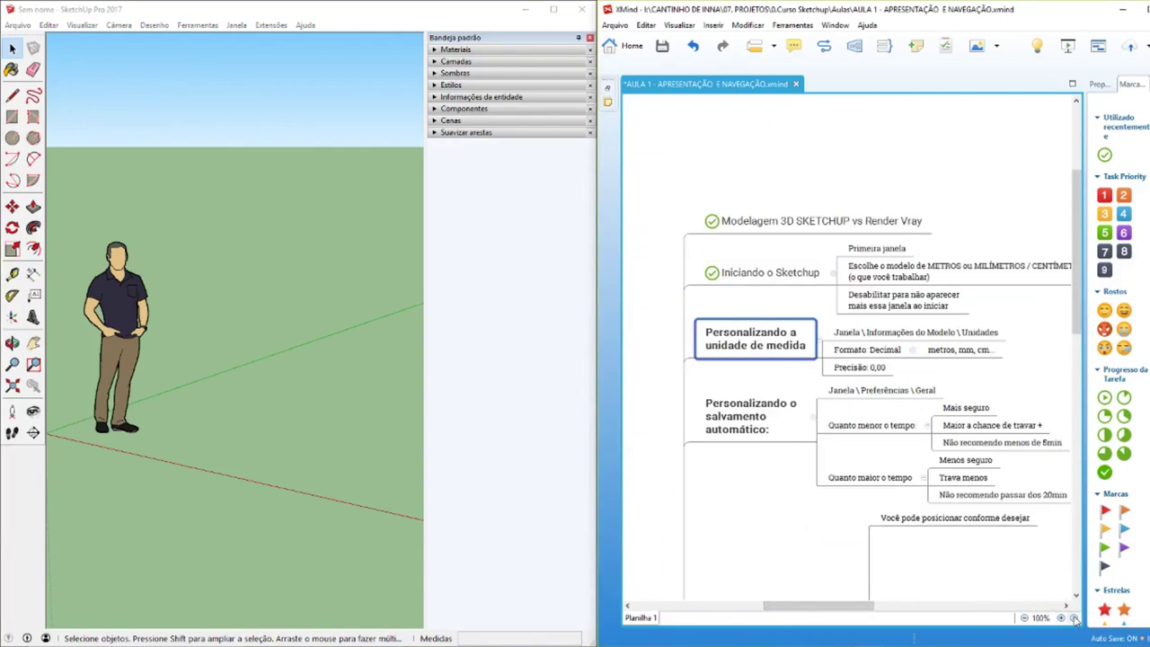
left_click_drag(818, 607, 828, 607)
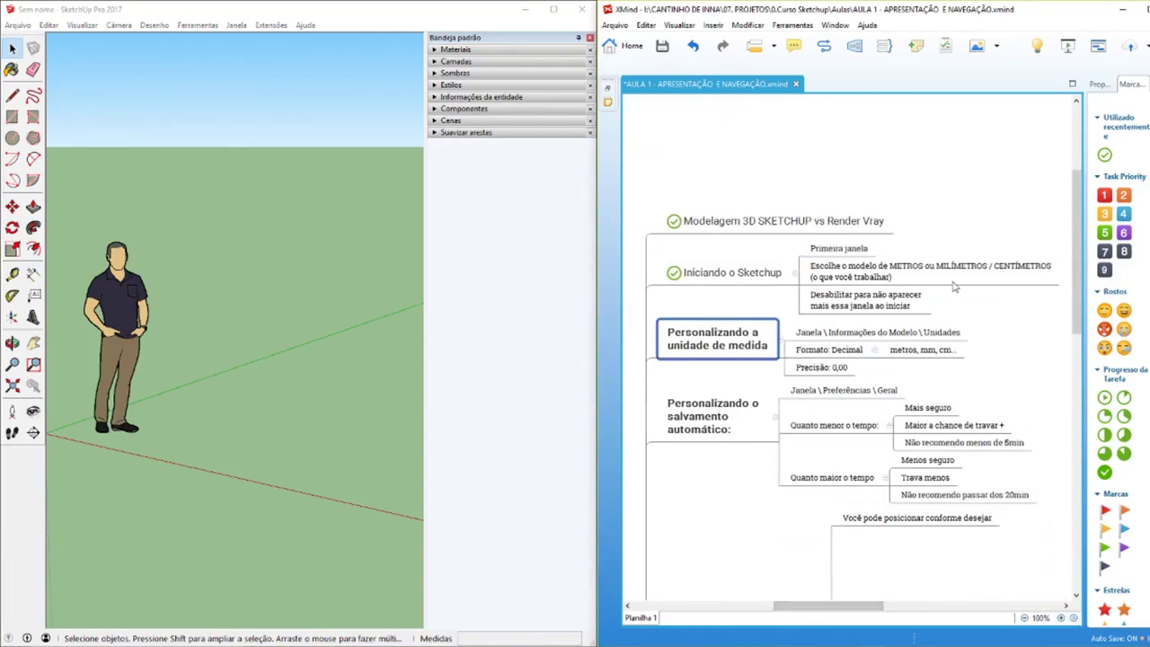
left_click(165, 276)
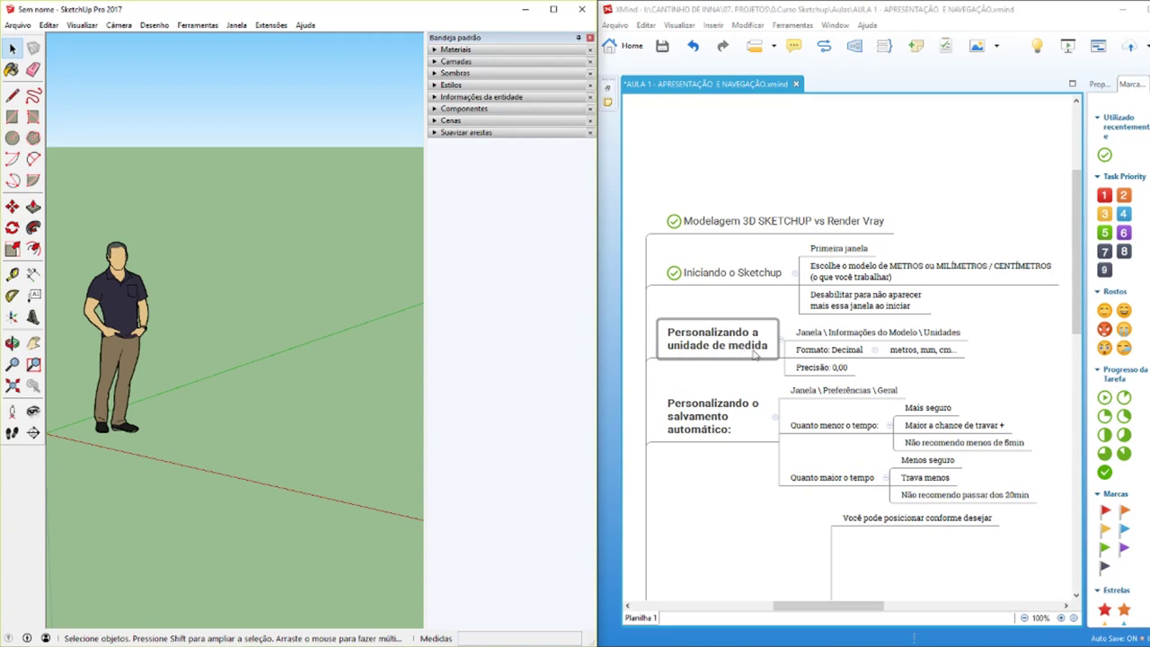
left_click(831, 340)
left_click(831, 339)
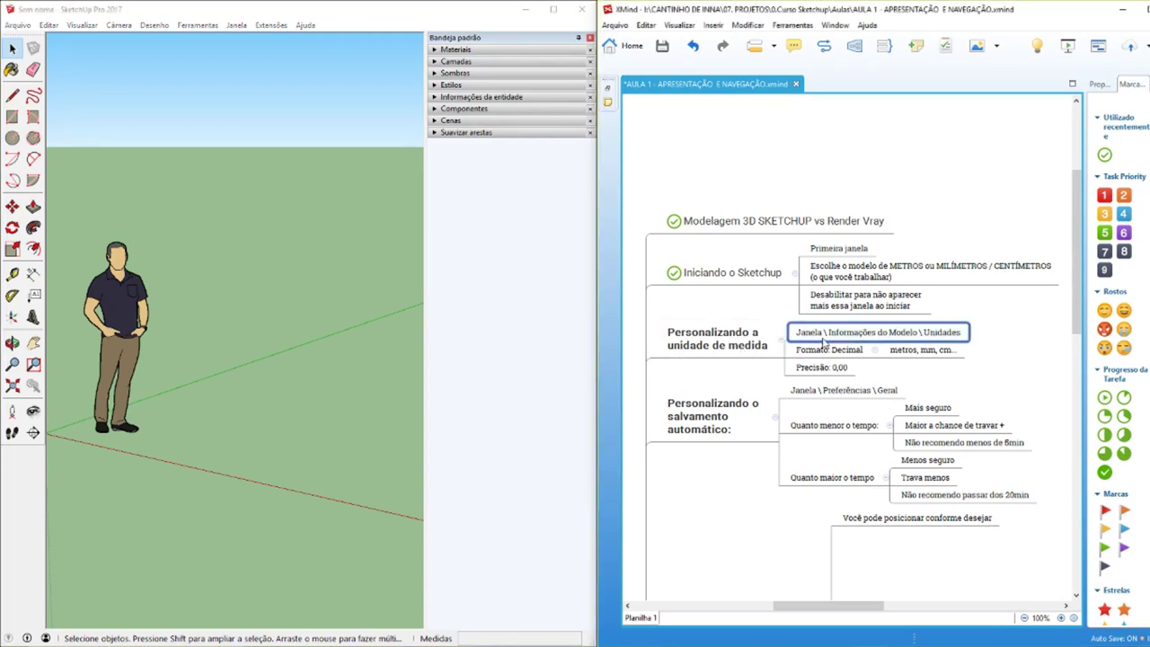
Open Informações do modelo, move it higher, and go to the Unidades page
left_click(236, 27)
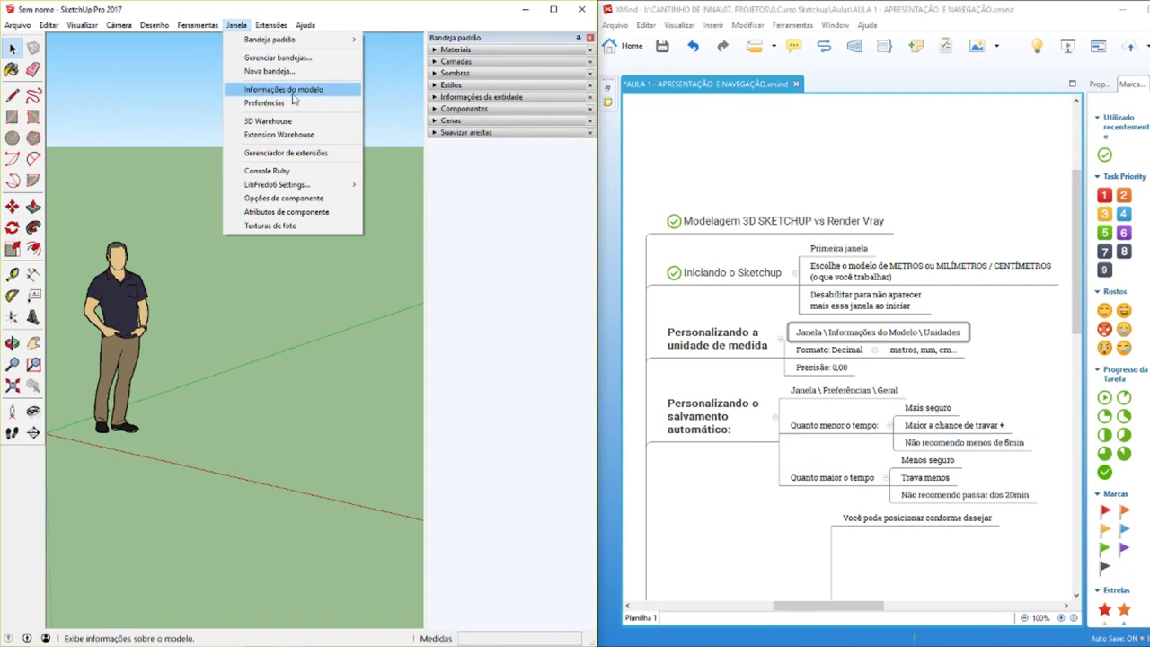
left_click(291, 91)
left_click_drag(292, 272, 301, 160)
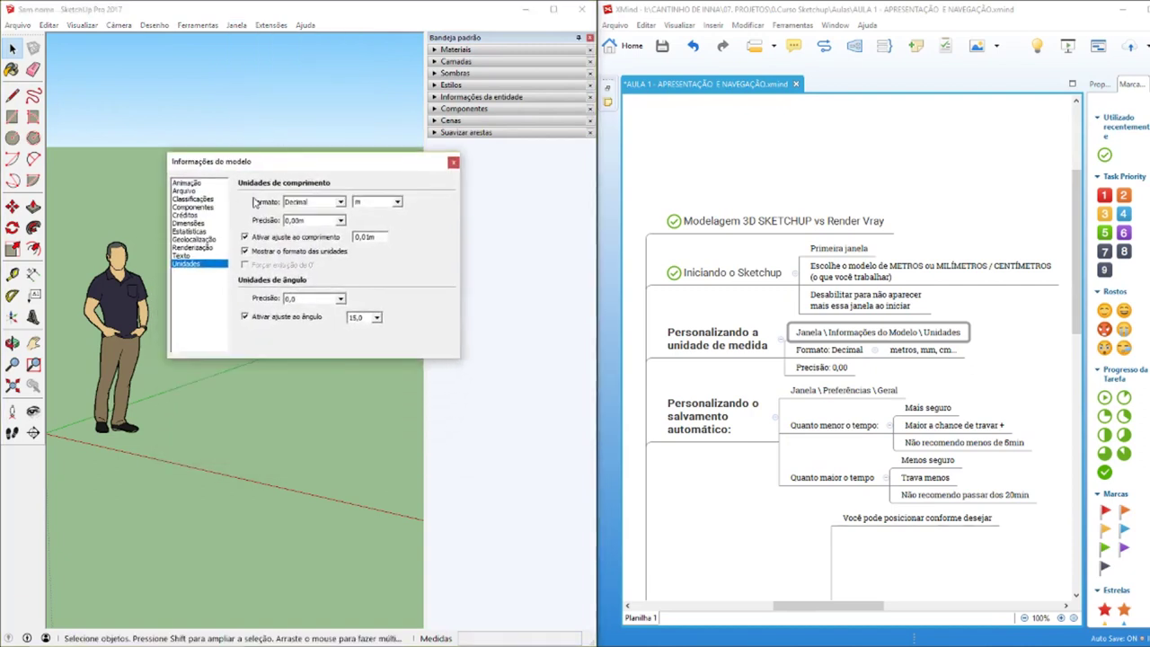
left_click(185, 183)
left_click(185, 190)
left_click(185, 199)
left_click(186, 206)
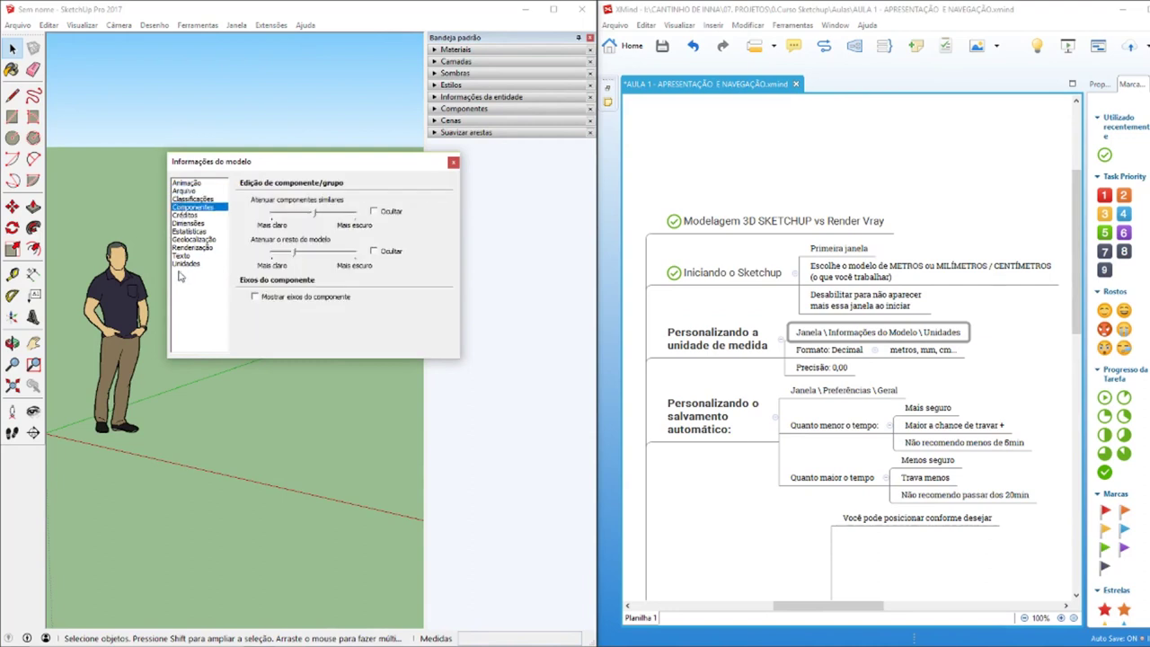
left_click(185, 264)
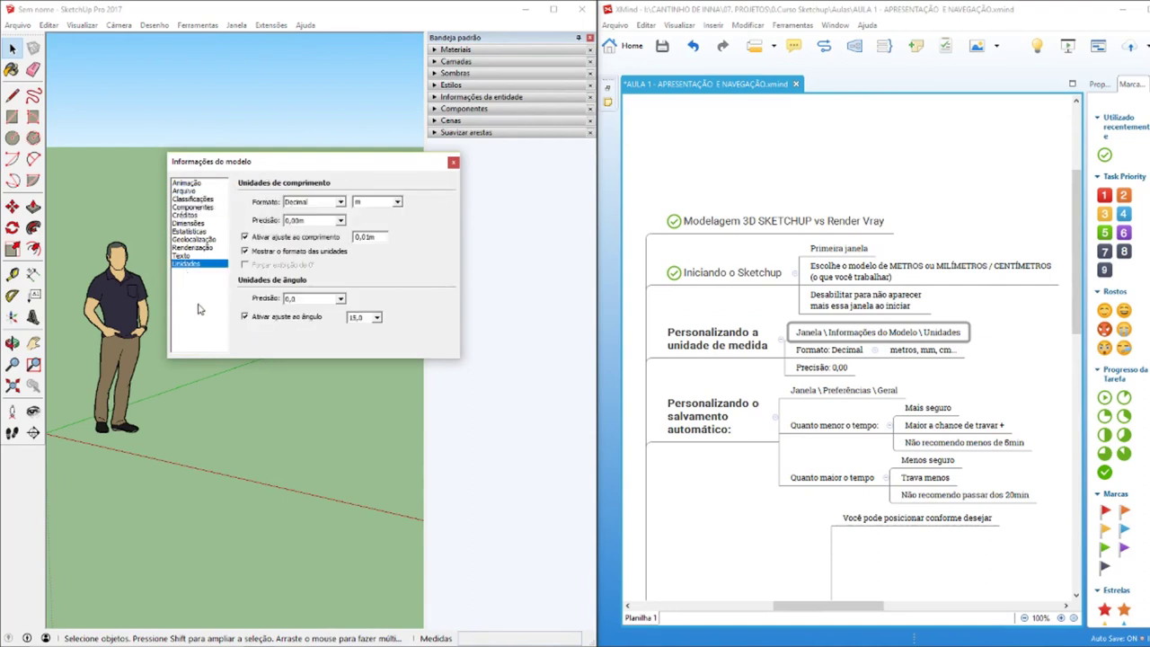
Set the length format to Decimal with metres, after trying Arquitetura and Engenharia
left_click(808, 353)
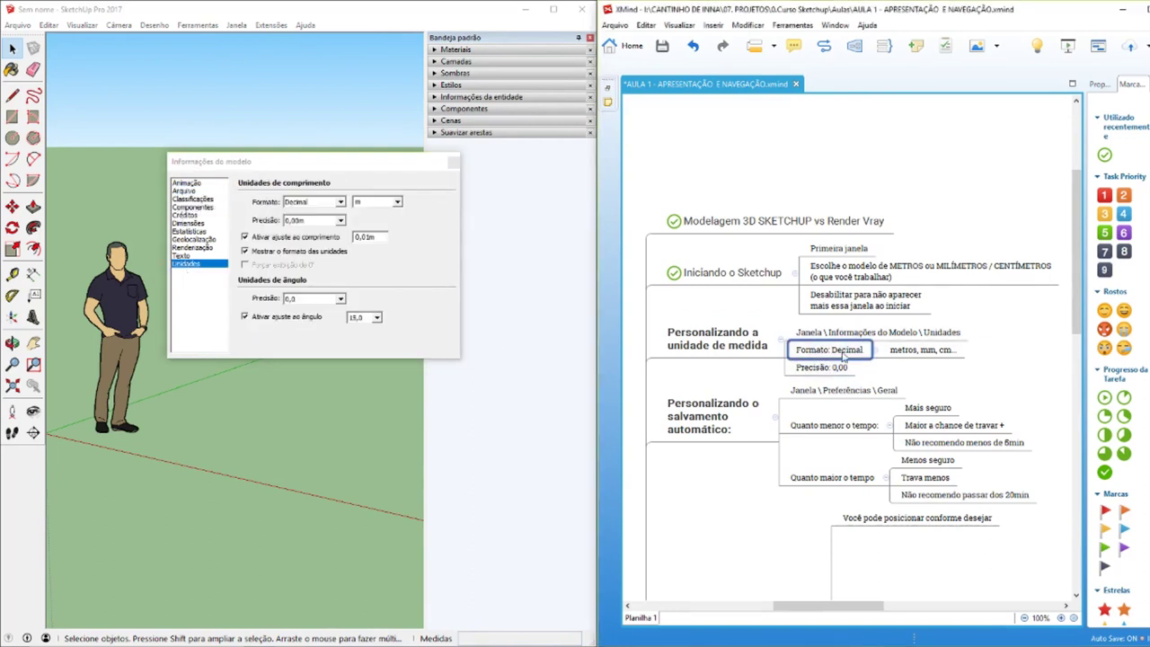
left_click(342, 203)
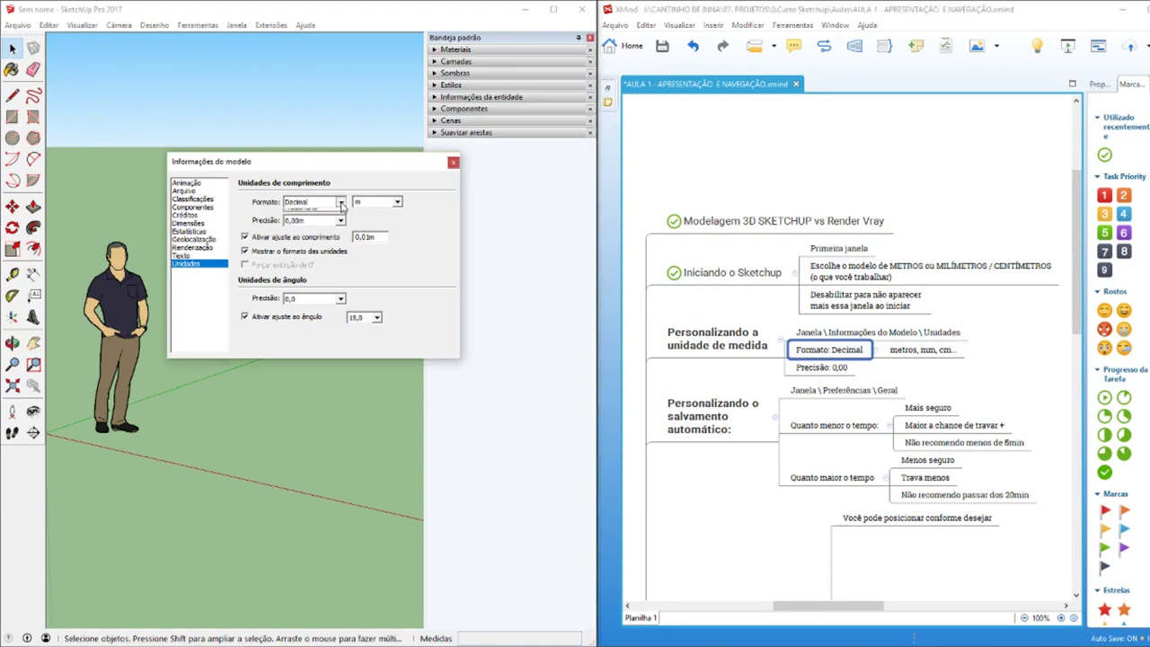
left_click(332, 214)
left_click(340, 203)
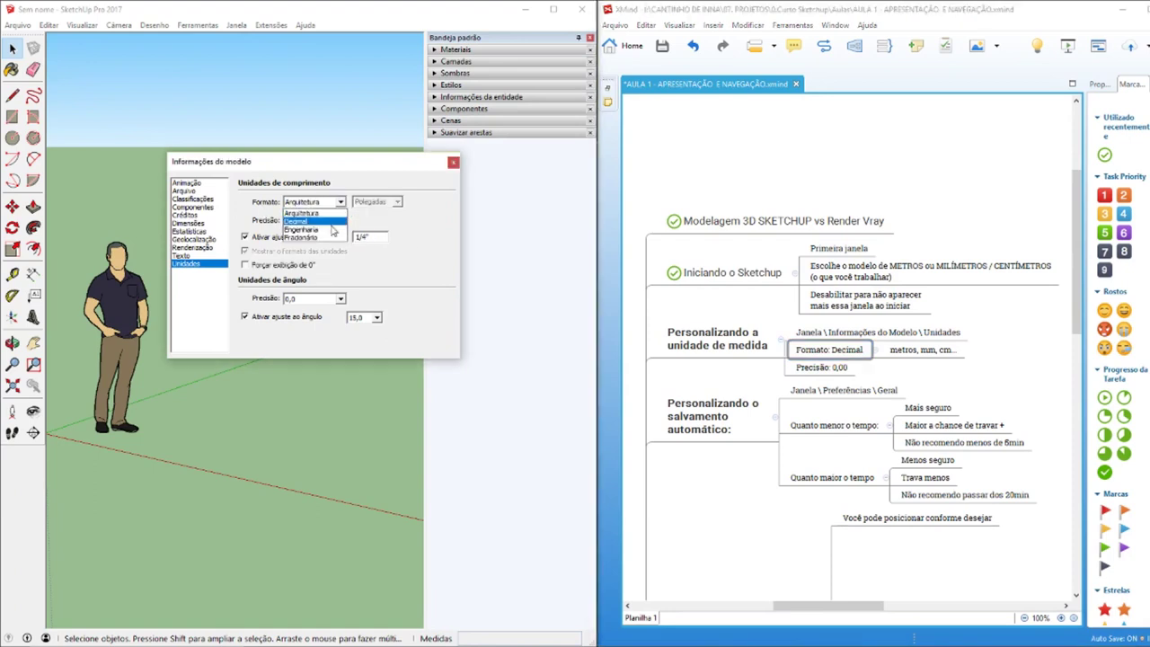
left_click(332, 229)
left_click(338, 202)
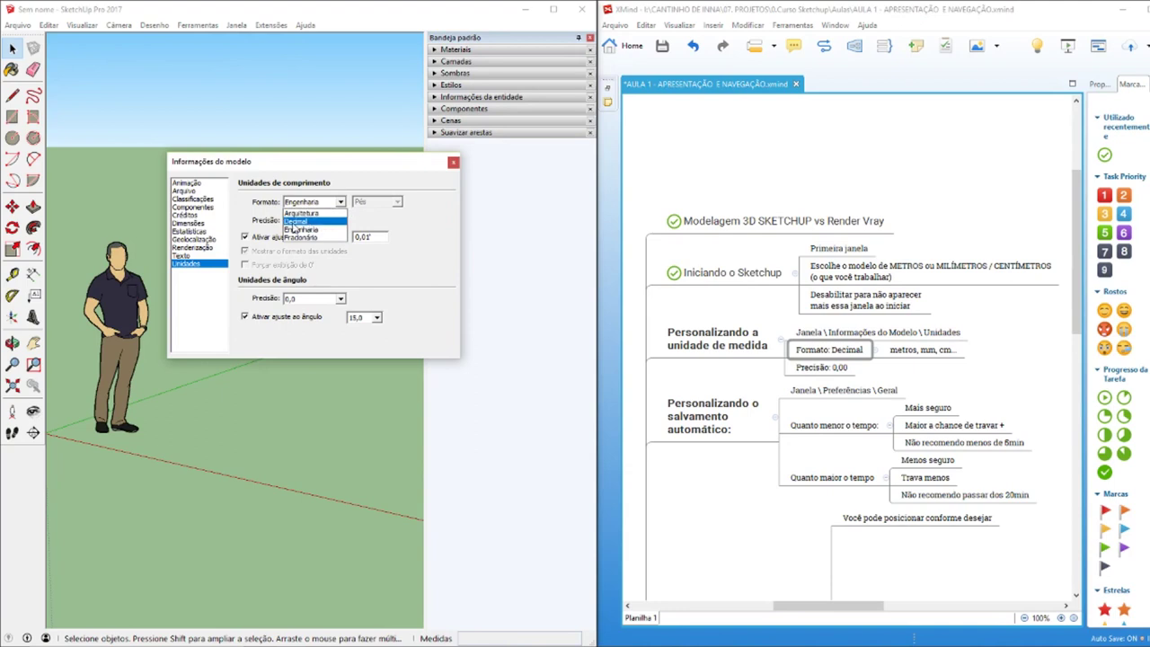
left_click(296, 221)
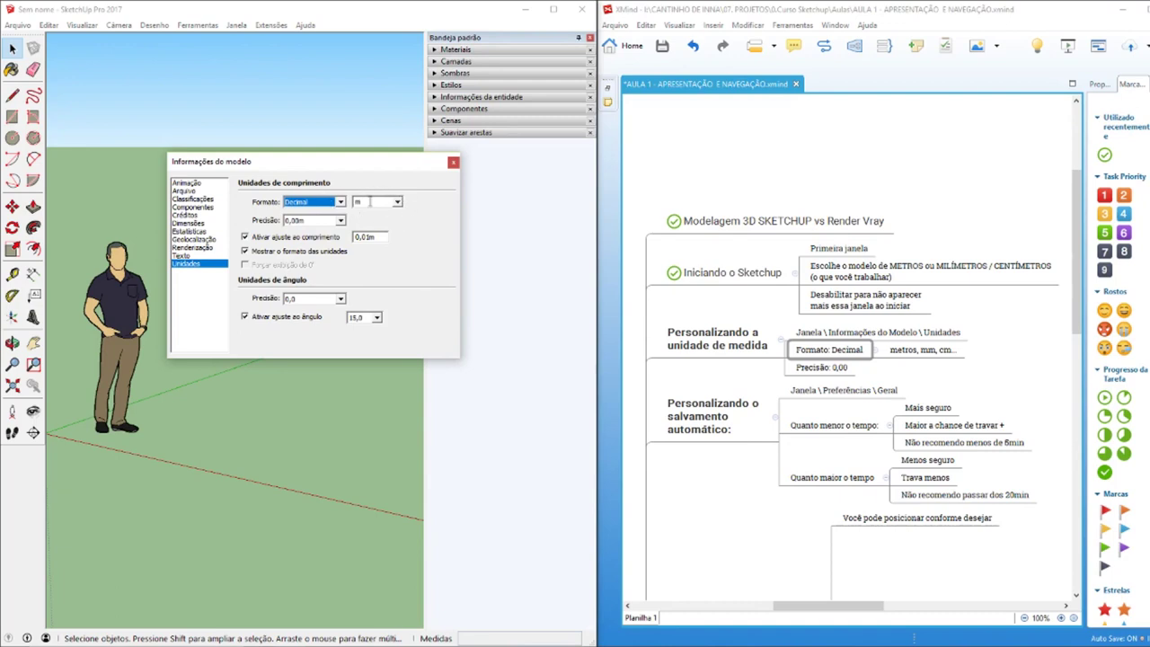
left_click(397, 203)
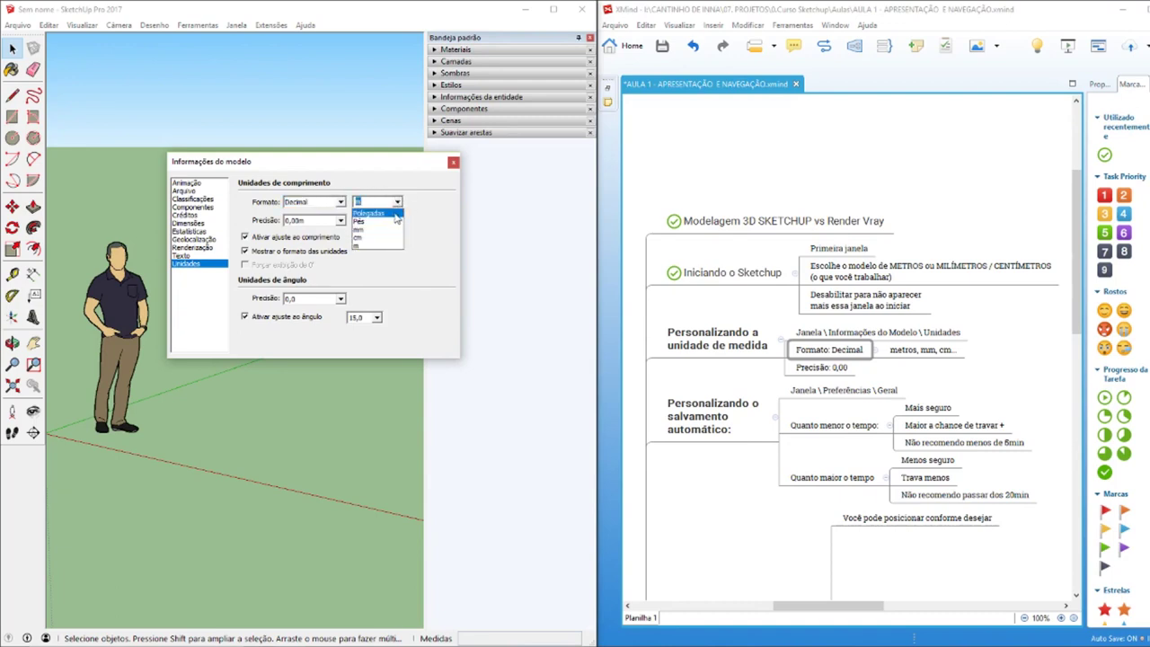
left_click(437, 237)
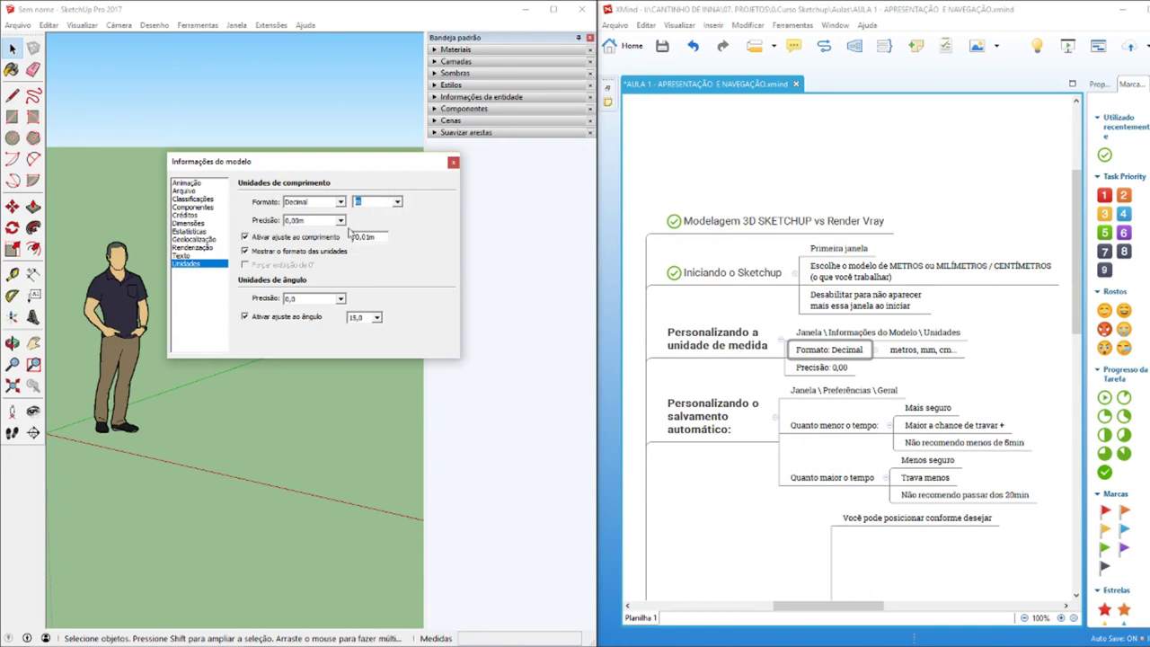
Move the dialog, confirm metres, and check the format, unit and precision outline topics
left_click_drag(338, 163, 288, 123)
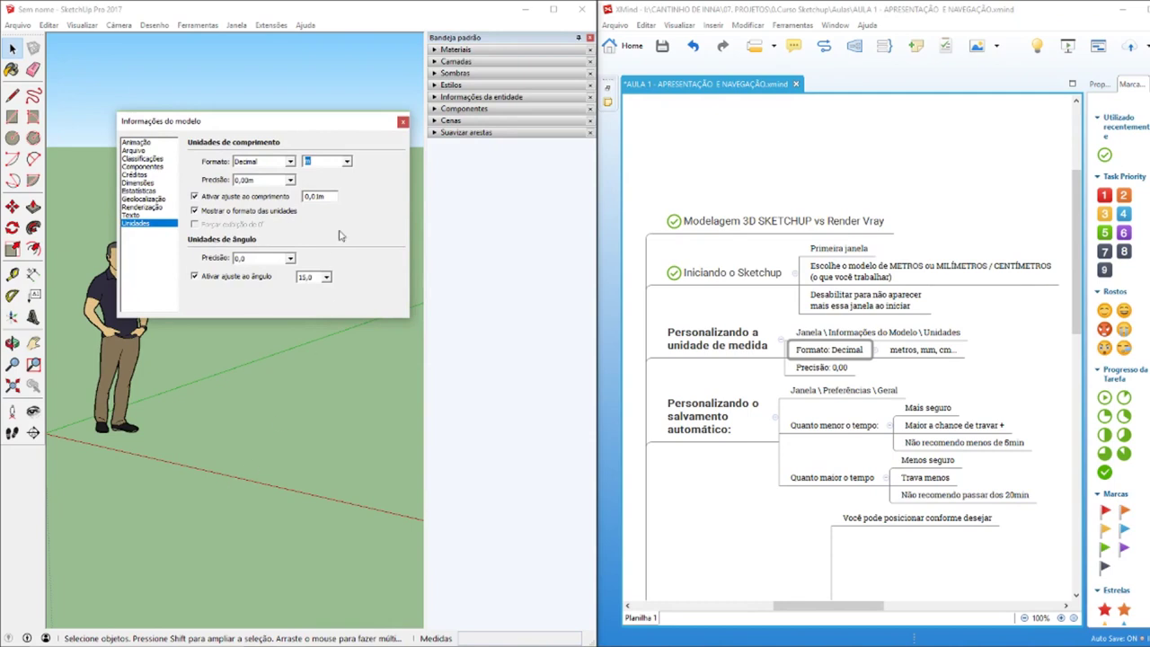
left_click(350, 161)
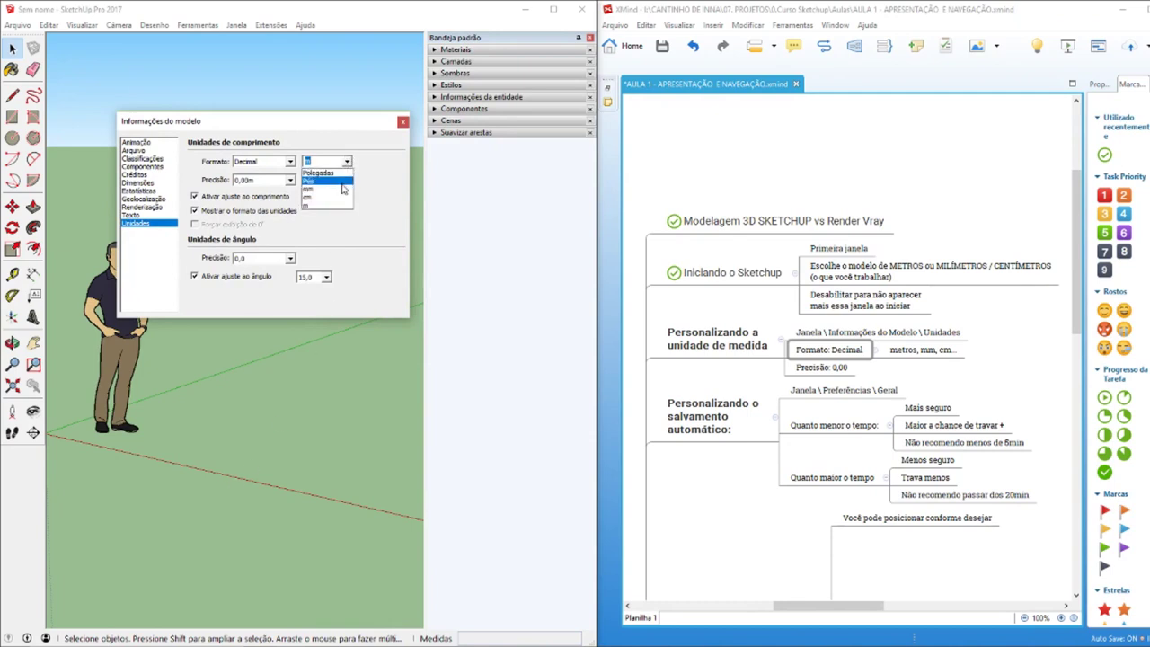
left_click(326, 207)
left_click(839, 358)
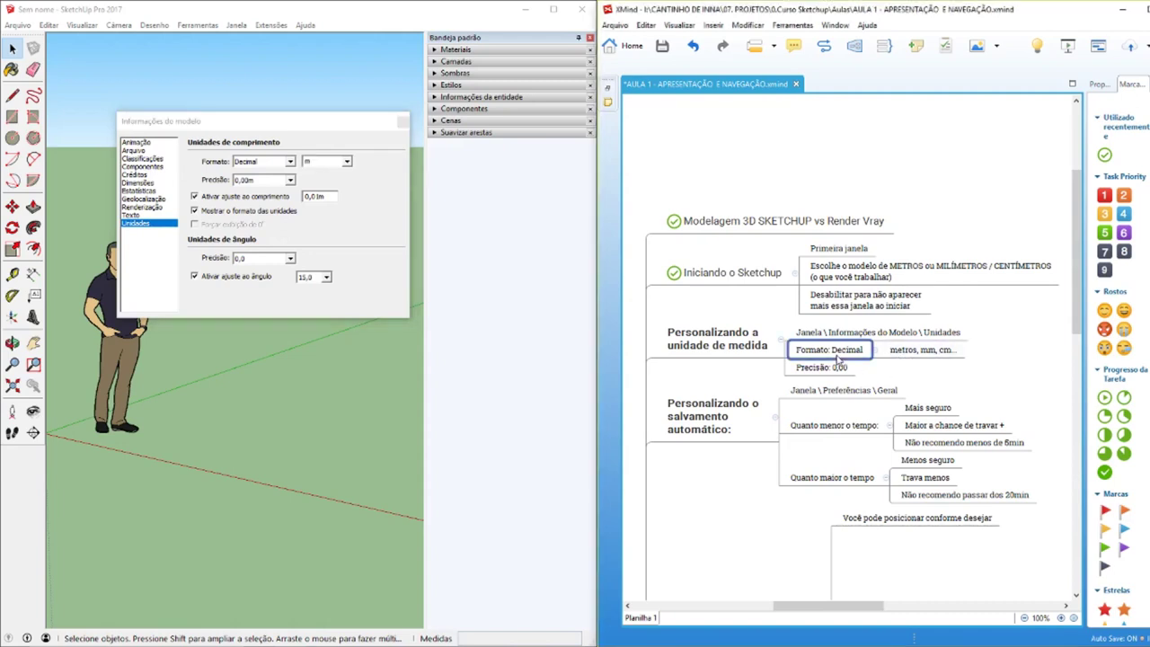
left_click(901, 355)
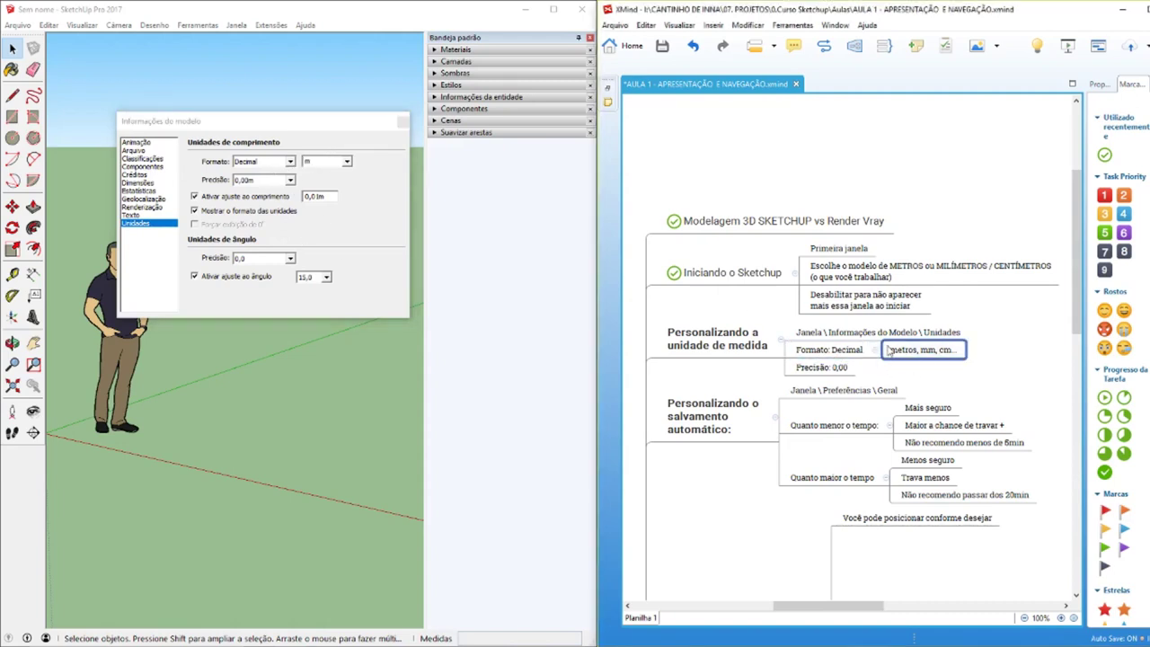
left_click(822, 371)
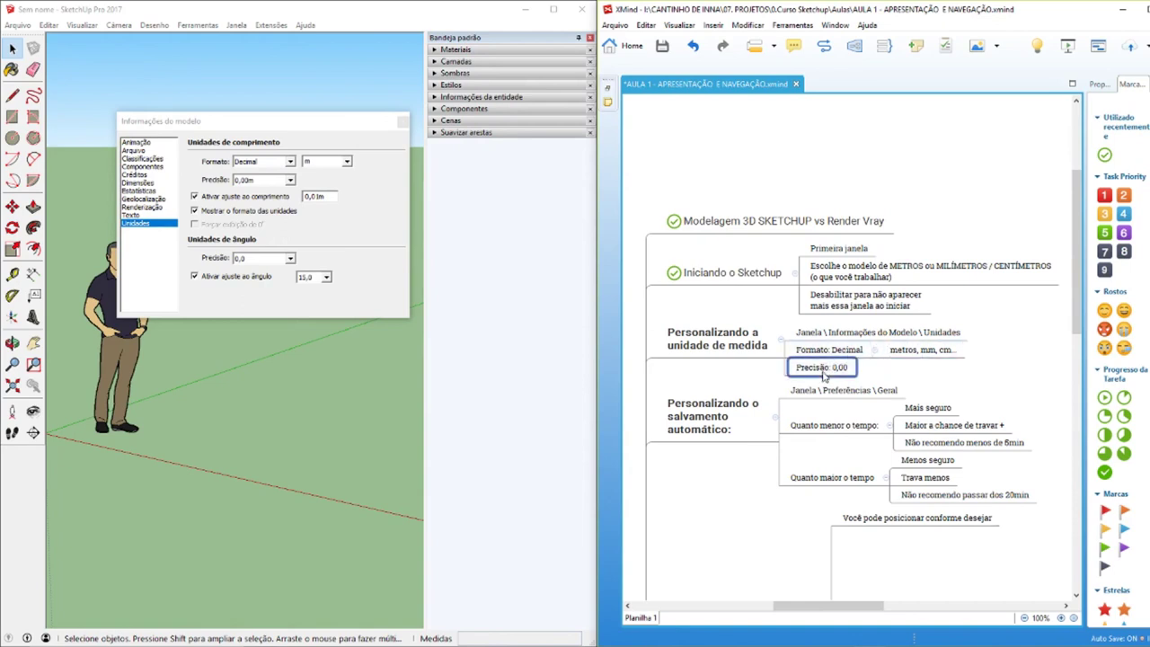
left_click(291, 182)
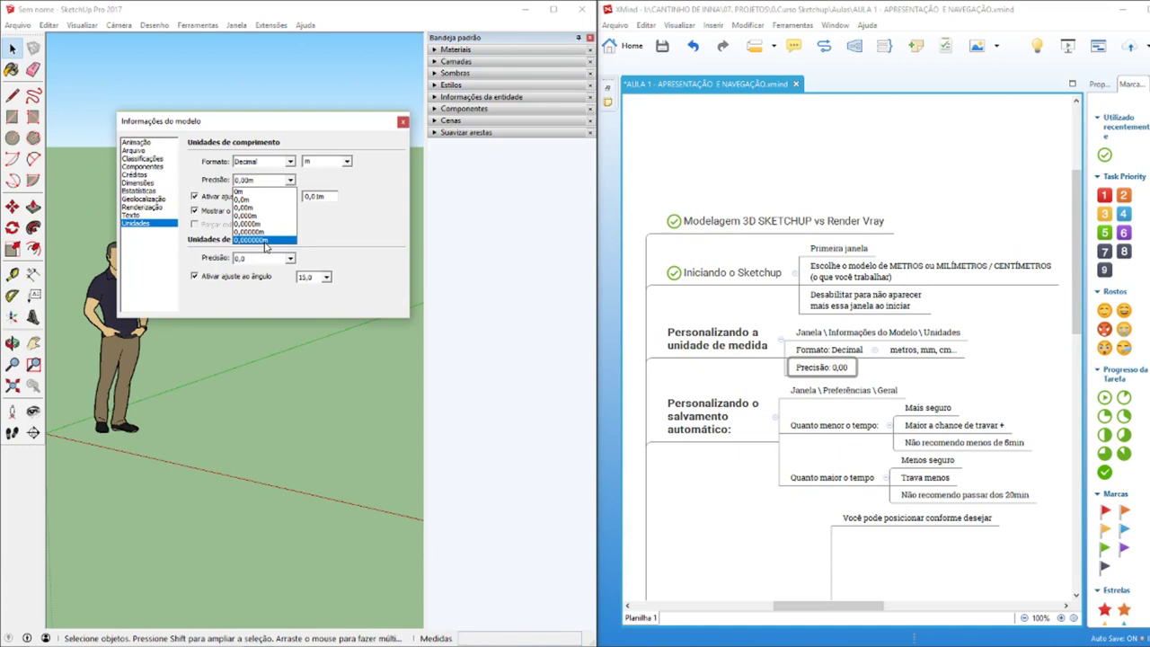
left_click(265, 240)
Try millimetres and centimetres, settle on metres with 0,00m precision, and close Model Info
left_click(346, 161)
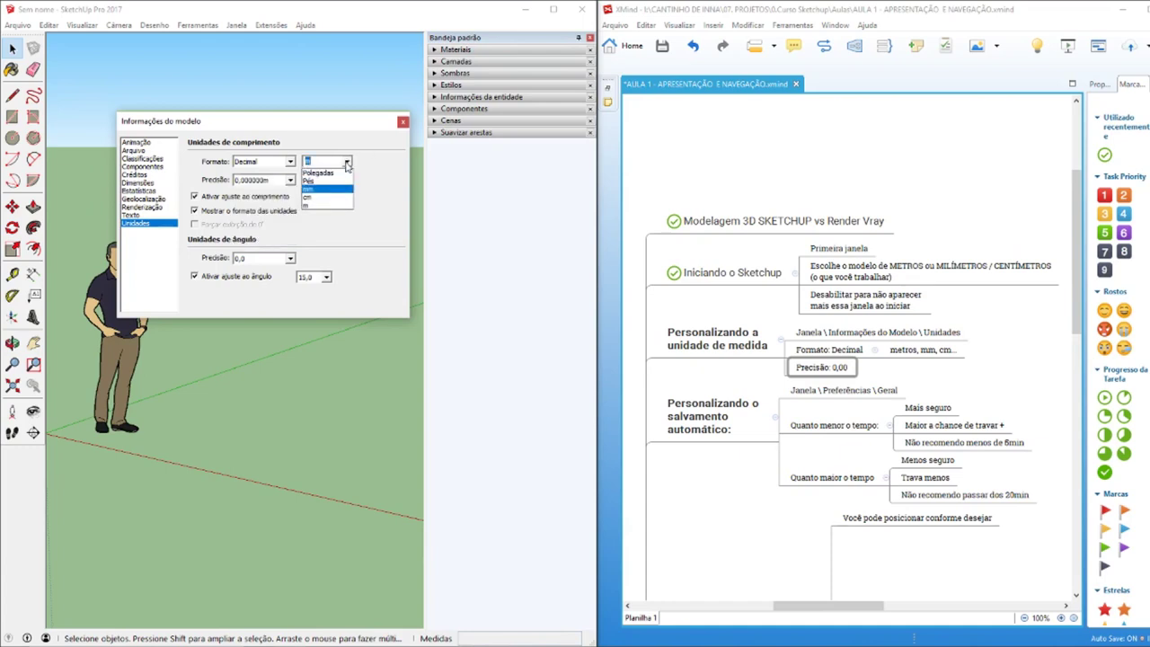
left_click(329, 189)
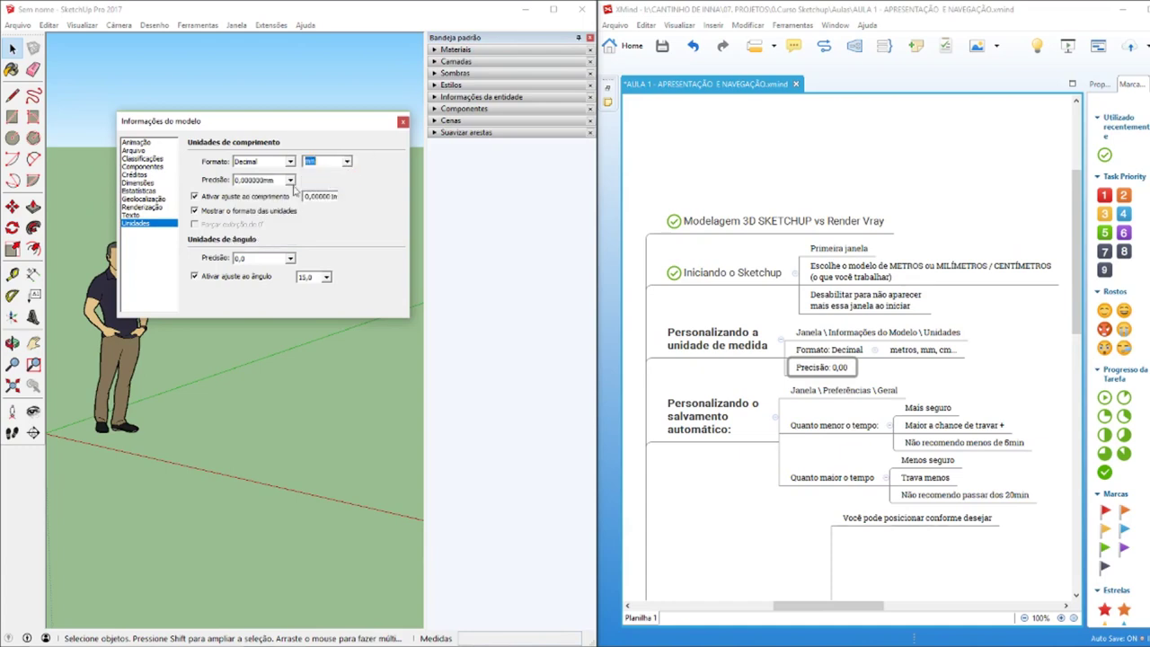
left_click(344, 162)
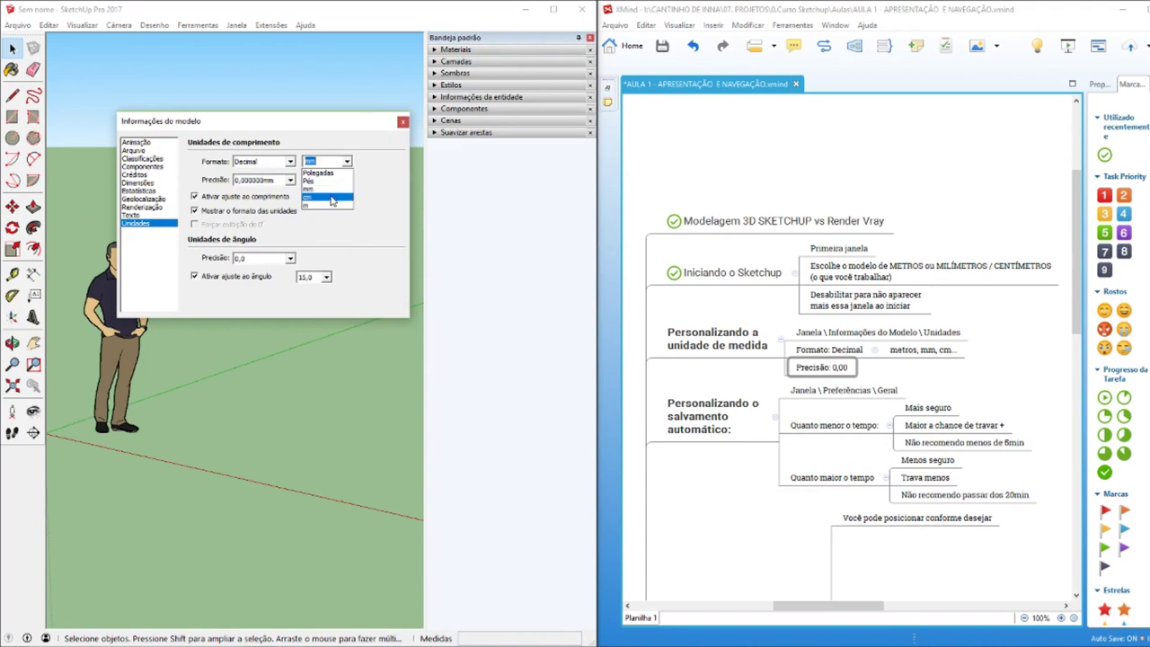
left_click(331, 198)
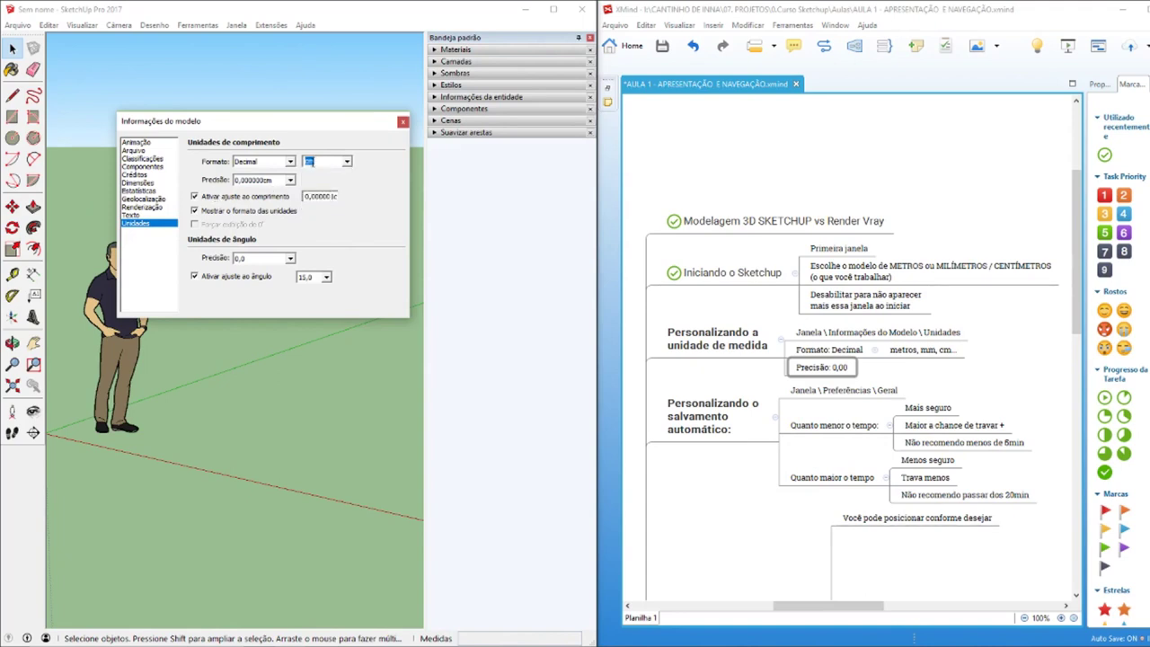
left_click(345, 162)
left_click(327, 208)
left_click(289, 180)
left_click(272, 209)
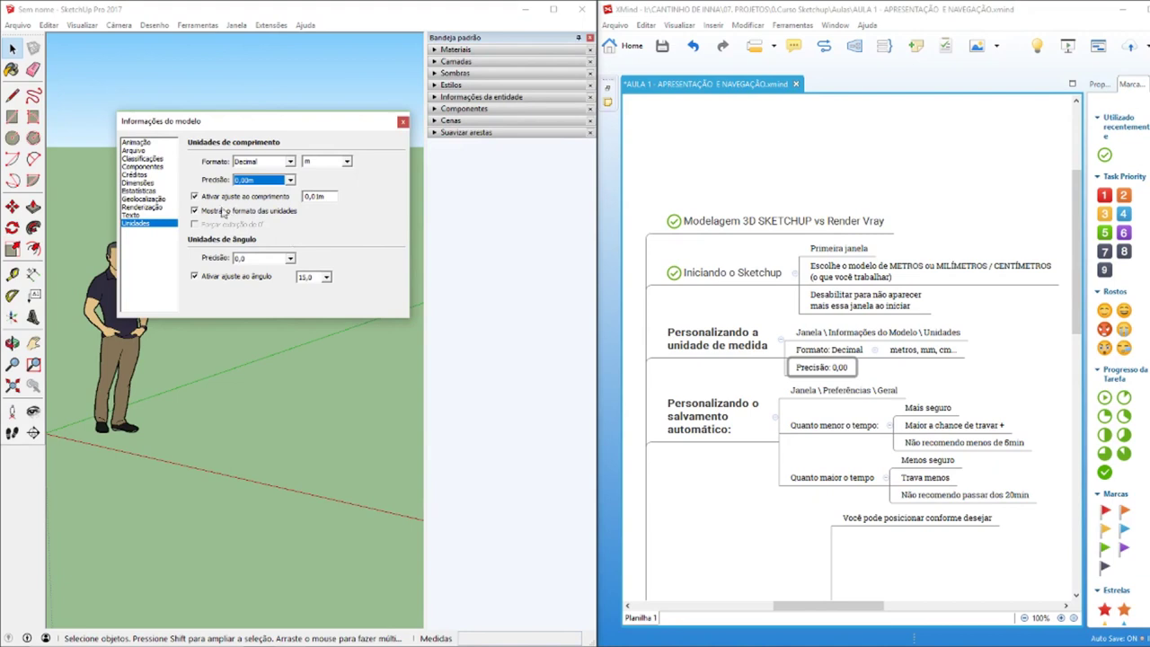
left_click(400, 122)
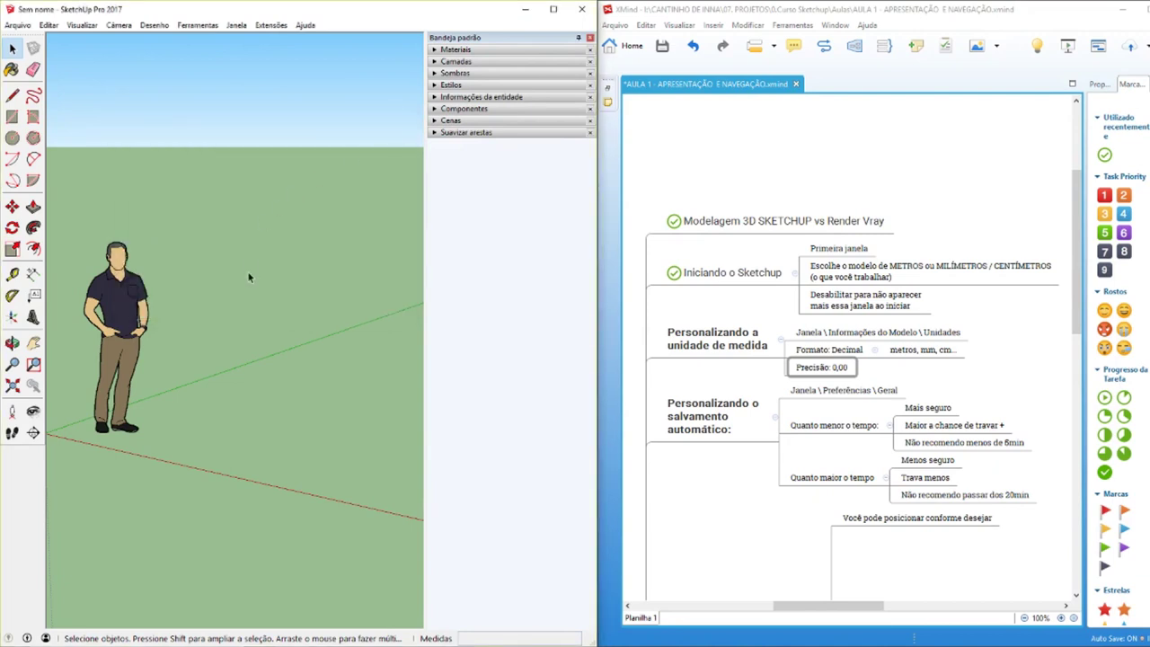
Give the 'Personalizando a unidade de medida' topic the green check marker
left_click(712, 334)
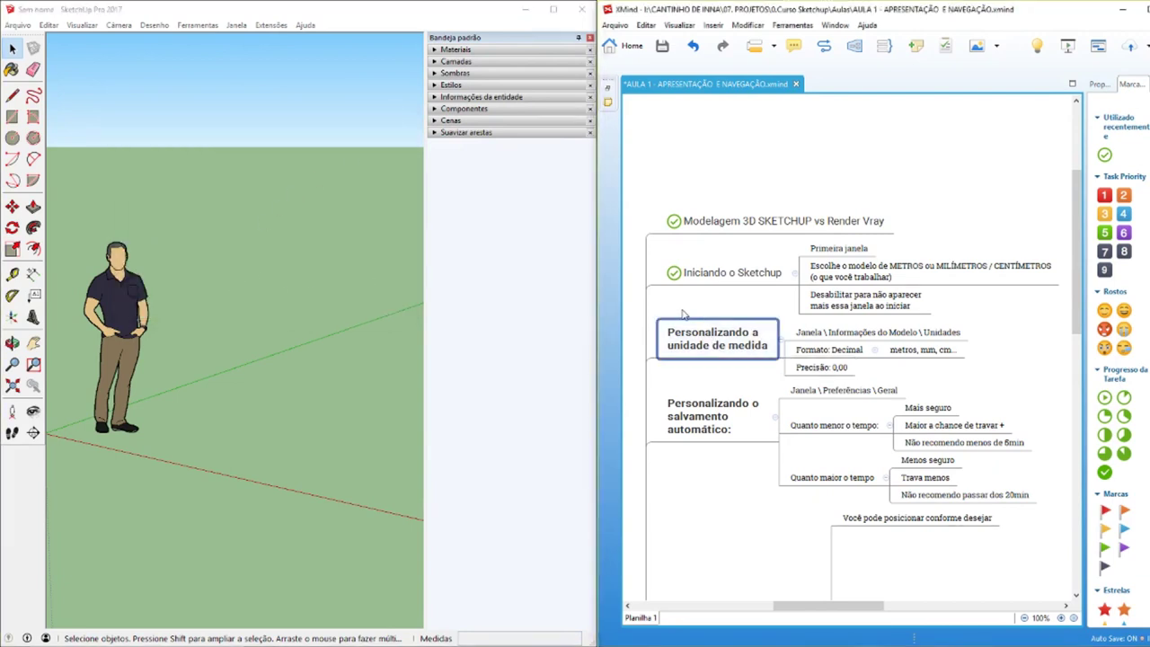
left_click(1108, 159)
left_click(1107, 156)
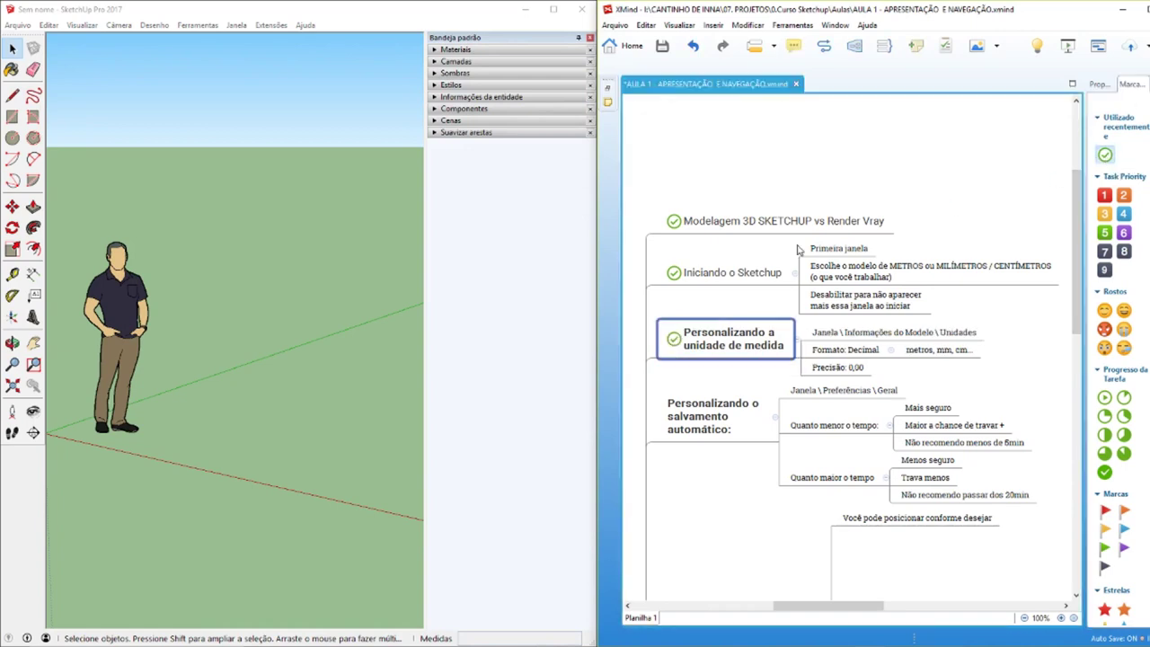
Scroll the outline and select the 'Personalizando o salvamento automático' topic
left_click(679, 414)
scroll(679, 413, "down", 2)
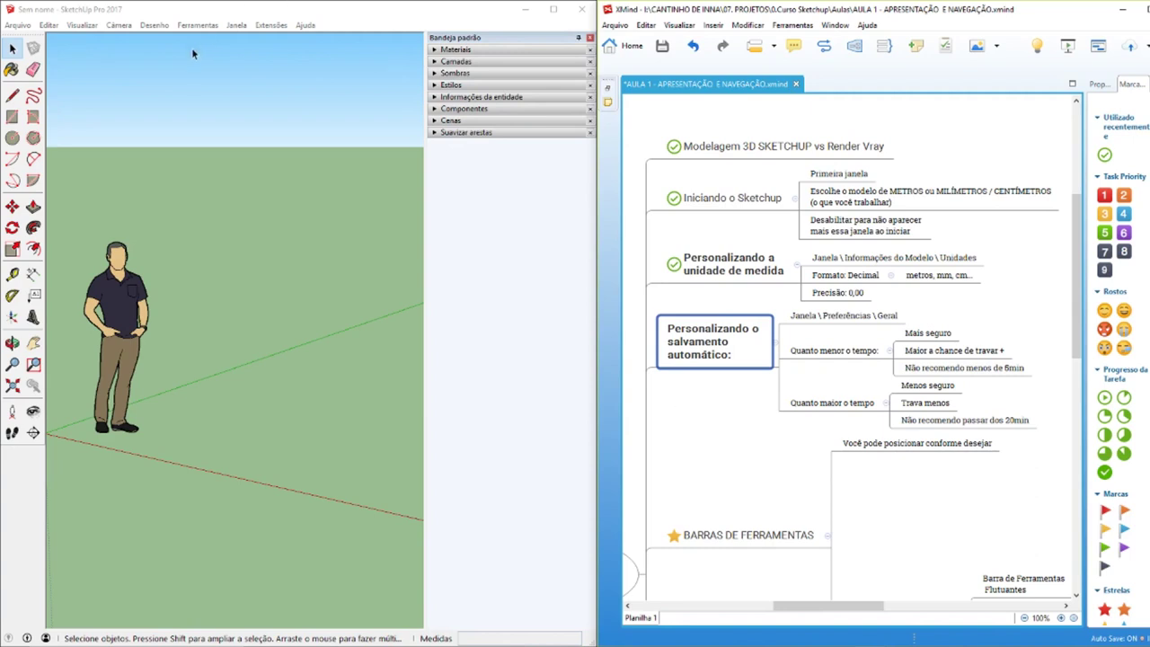
left_click(752, 259)
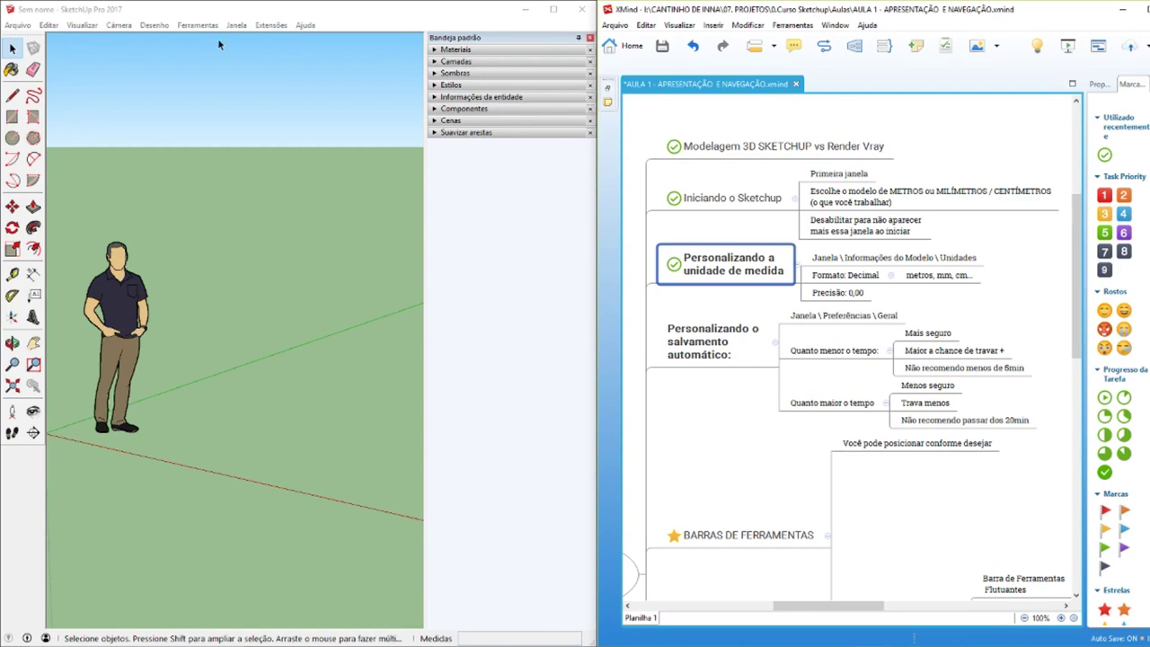
left_click(178, 11)
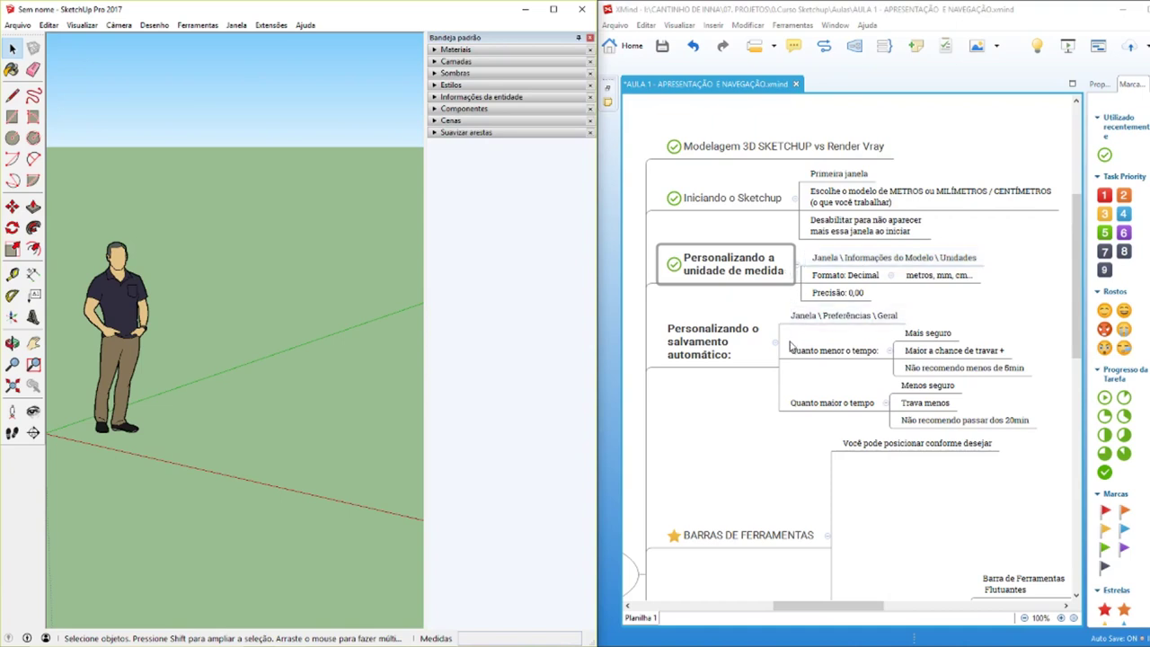
left_click(724, 354)
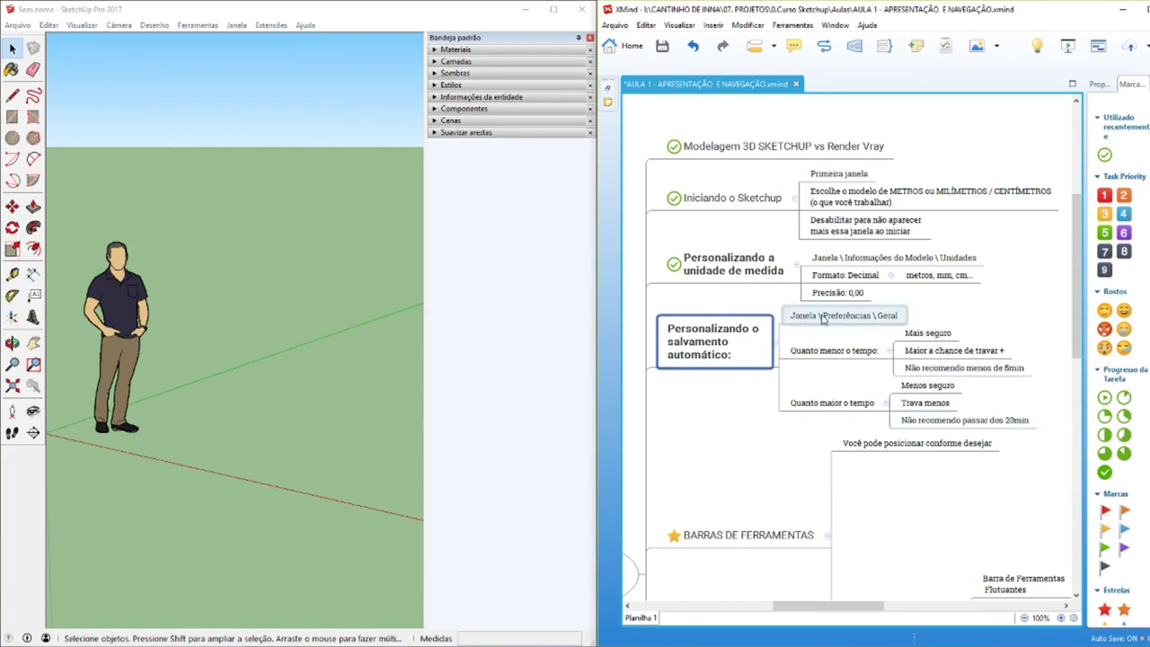
Open Janela > Preferências on the Geral page showing autosave every 5 minutes
left_click(239, 25)
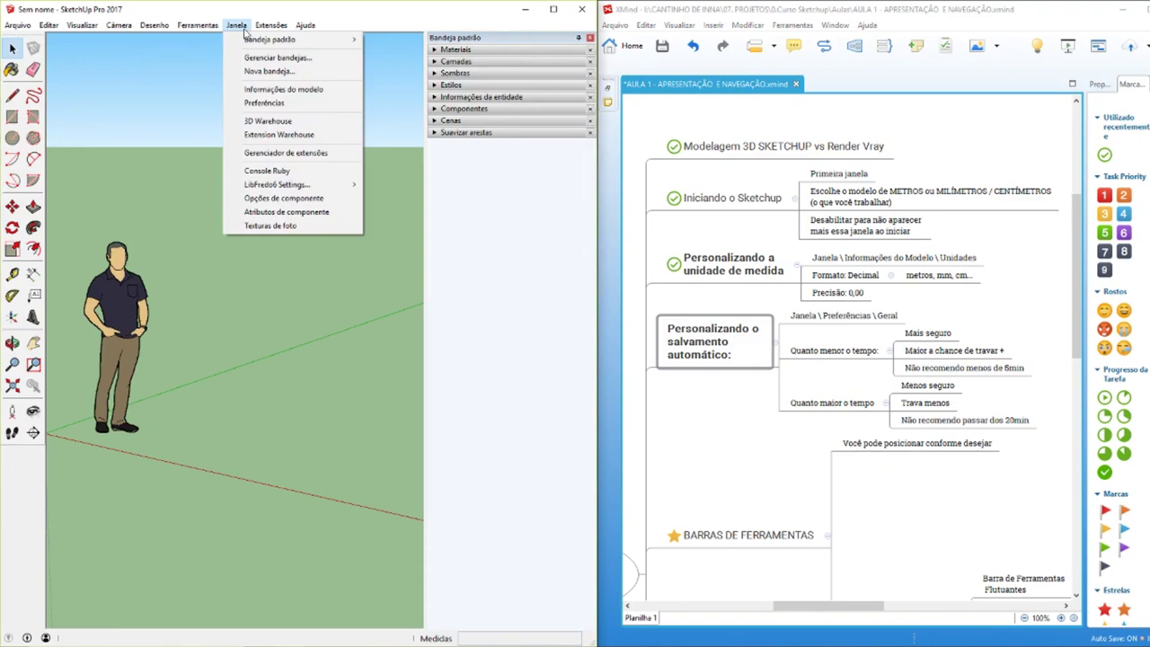
left_click(262, 104)
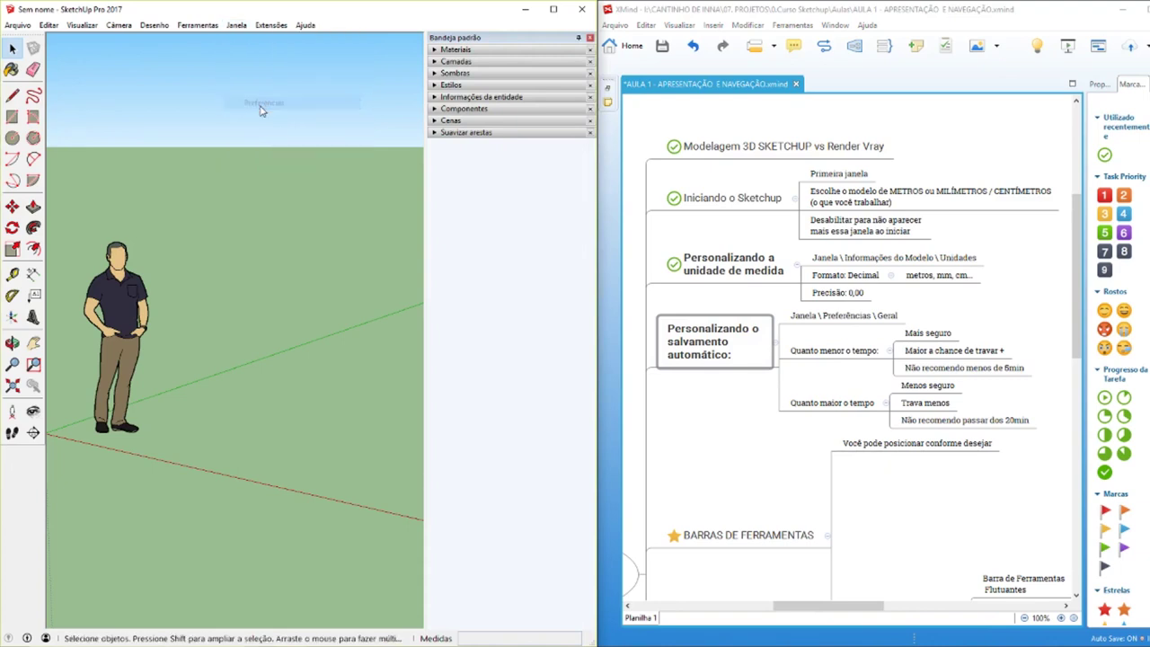
left_click(175, 188)
left_click(157, 196)
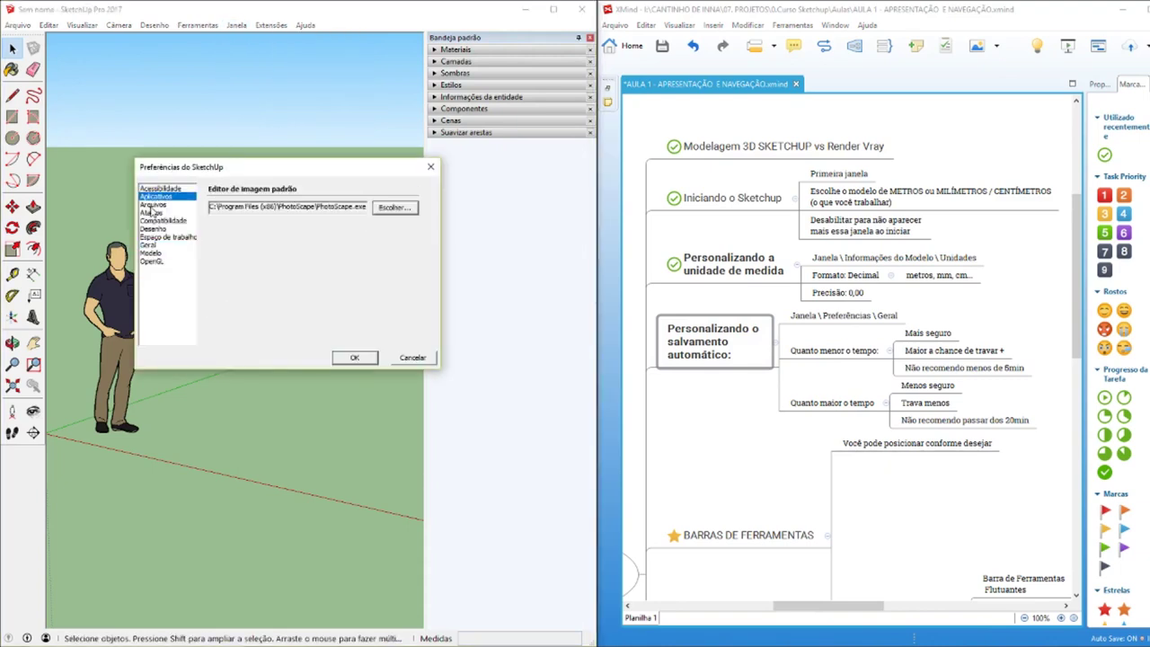
left_click(162, 220)
left_click(150, 246)
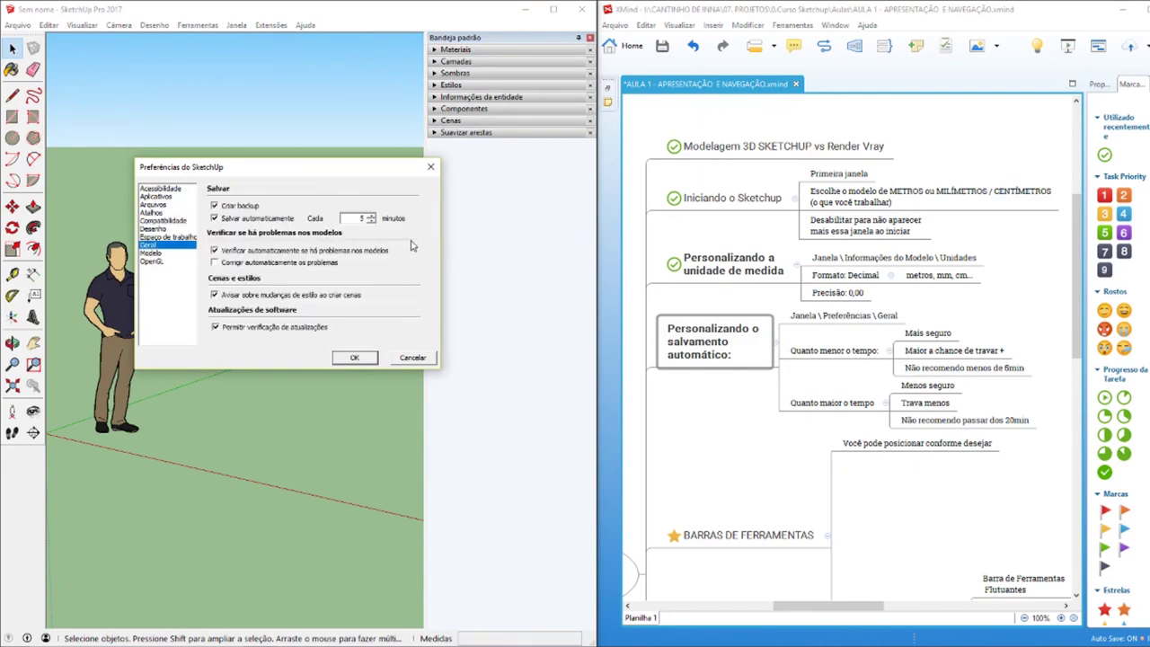
left_click(814, 357)
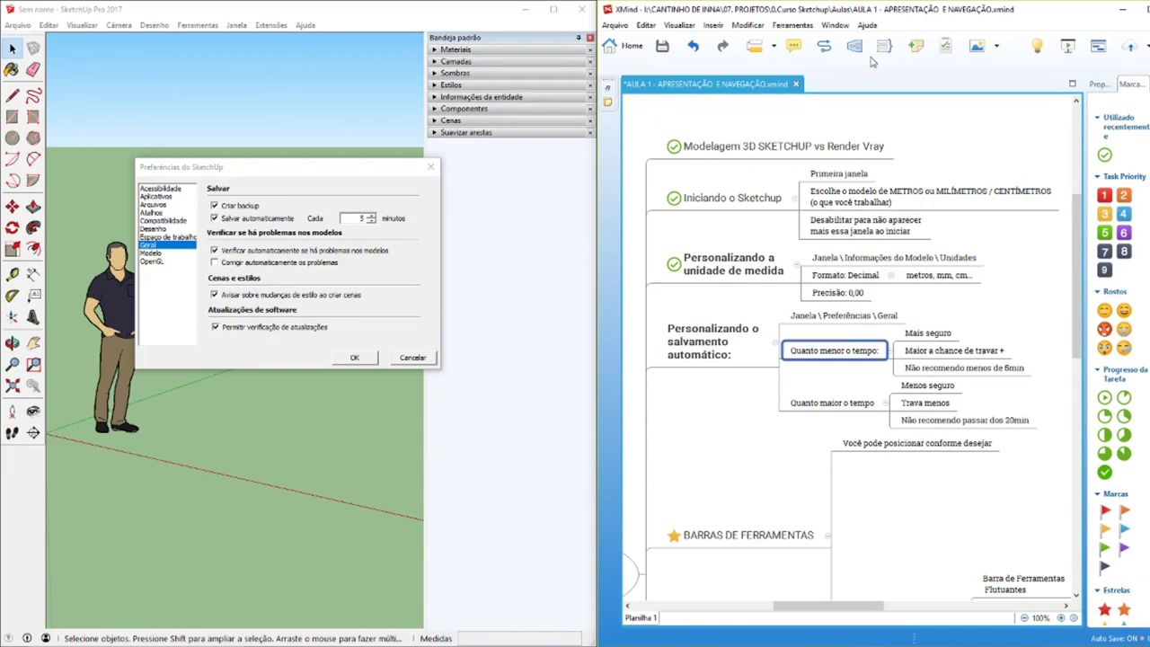
Review the 'Mais seguro' and minimum-interval autosave tips against SketchUp's minutes value
left_click(924, 334)
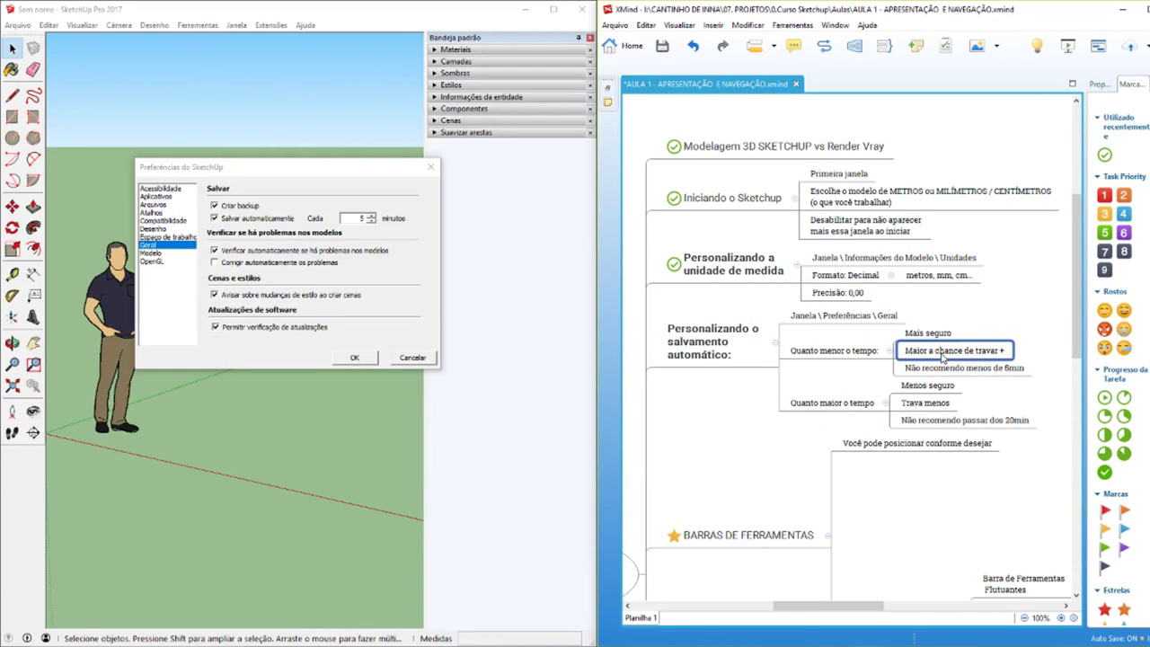
left_click(941, 369)
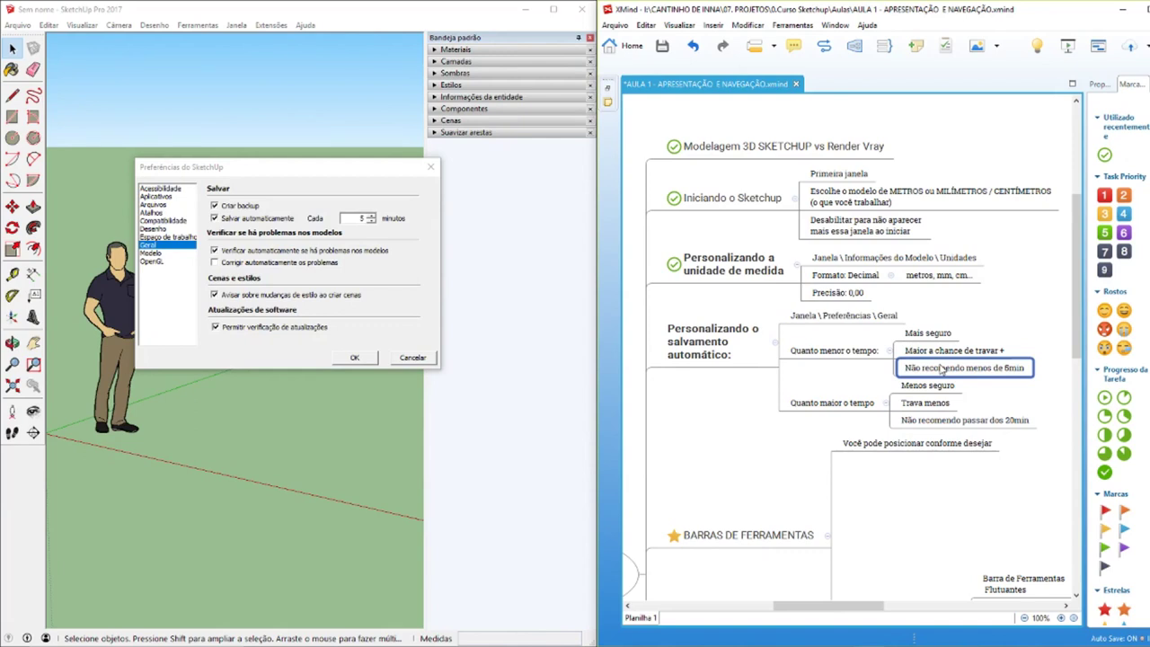
left_click(369, 220)
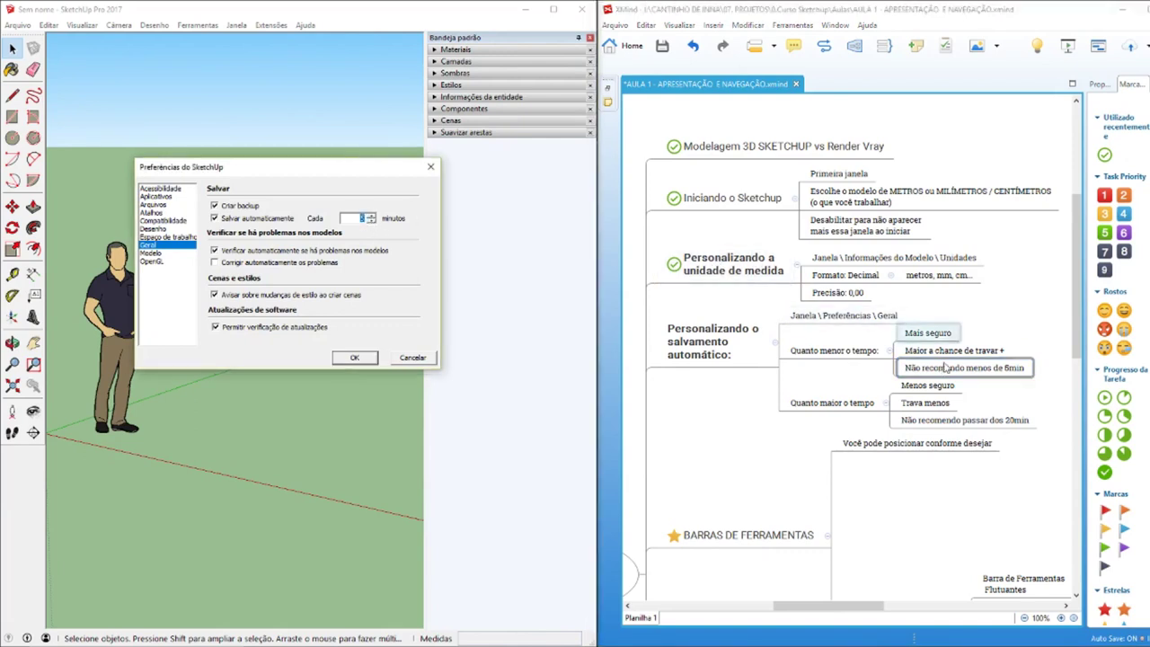
left_click(923, 422)
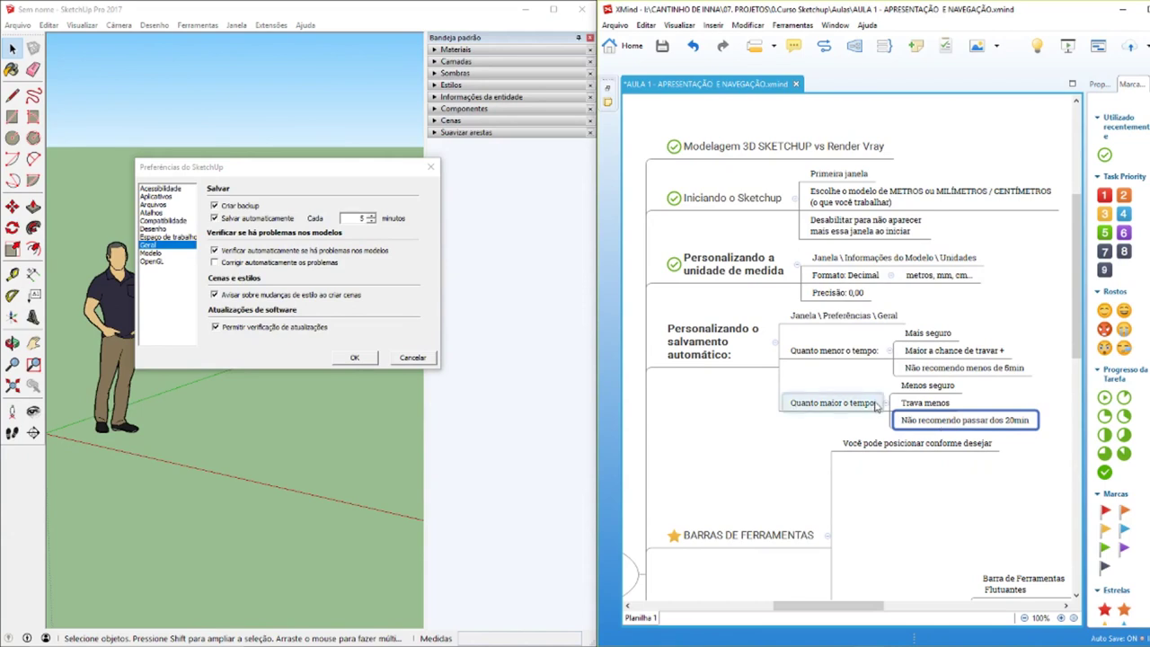
Go through the longer-interval tips, then close Preferências with autosave kept at 5 minutes
left_click(857, 406)
left_click(926, 403)
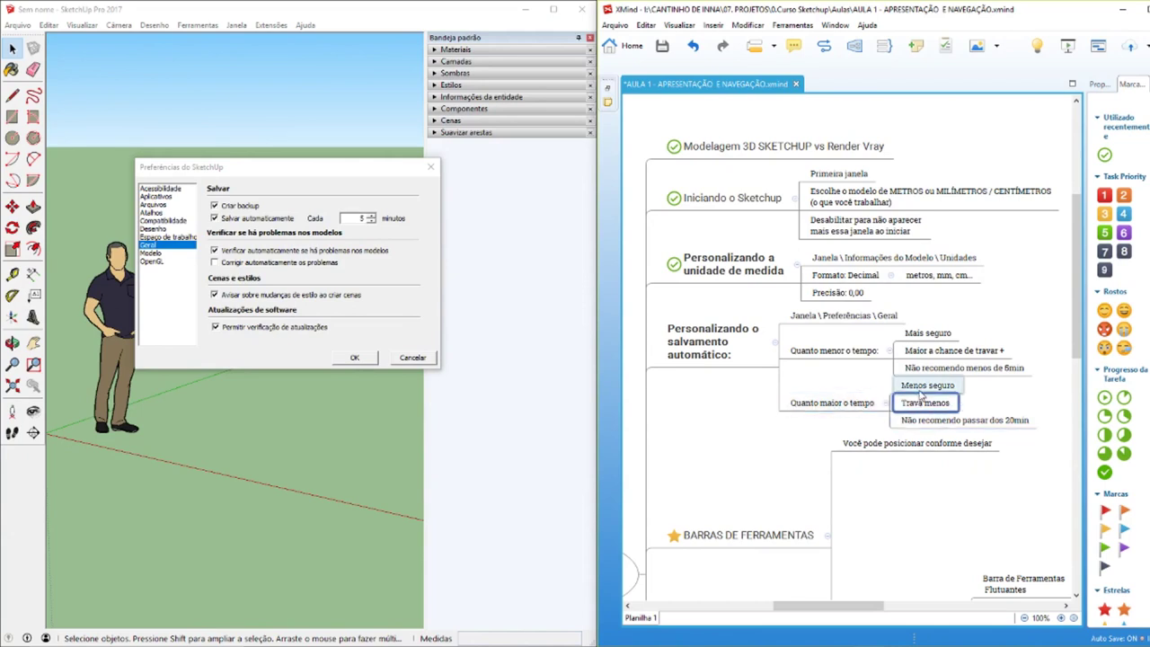
left_click(926, 387)
key("Down")
key("Up")
key("Down")
key("Down")
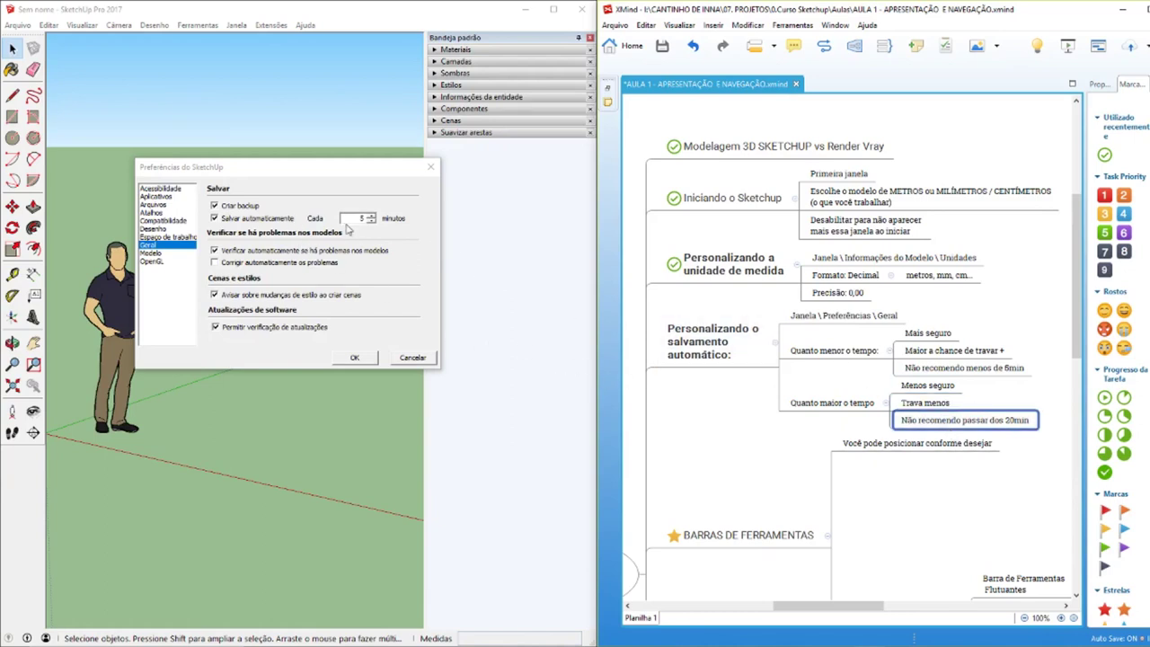
left_click(354, 357)
Give 'Personalizando o salvamento automático' the green check marker and pan toward the central topic
left_click(755, 330)
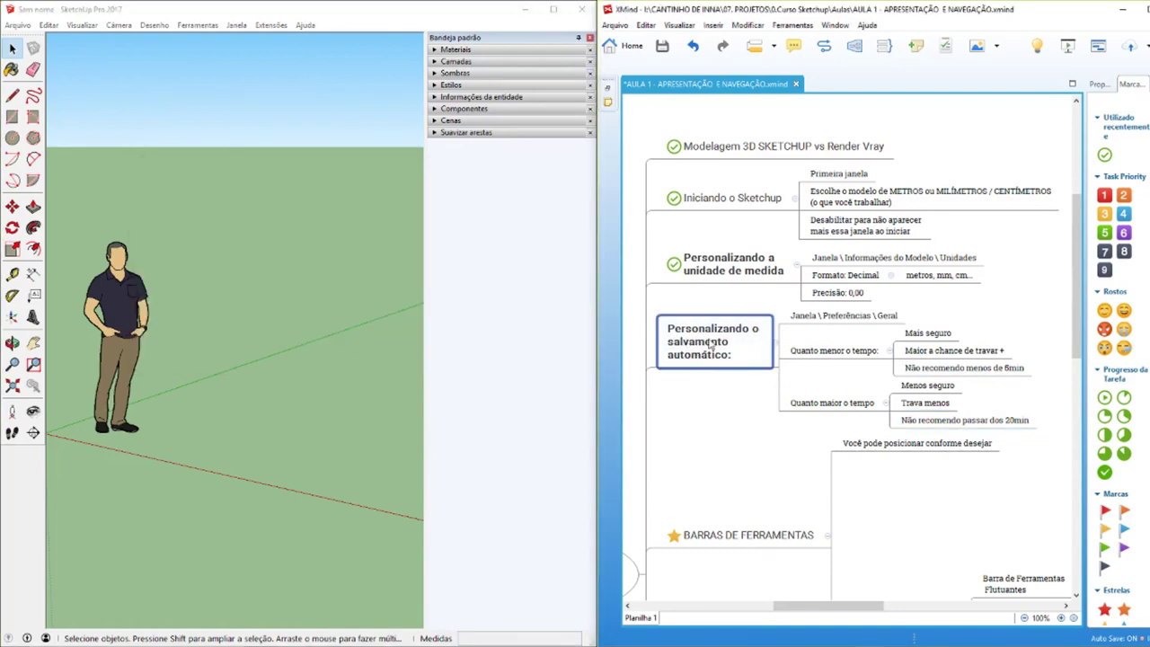
left_click(1104, 155)
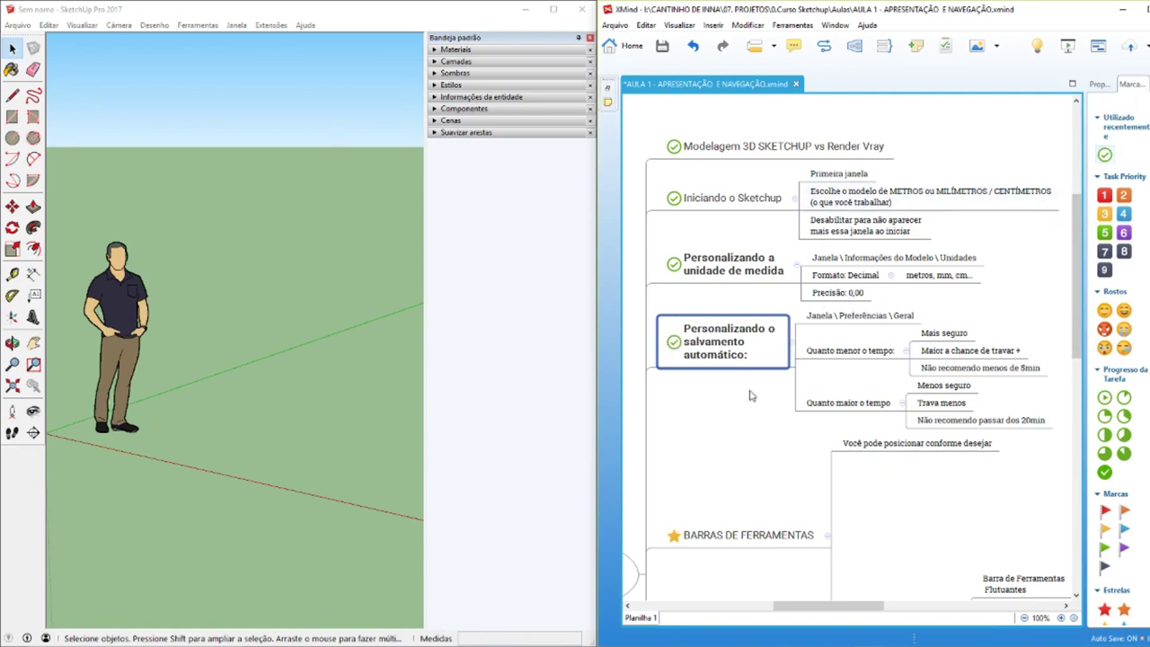
left_click(735, 411)
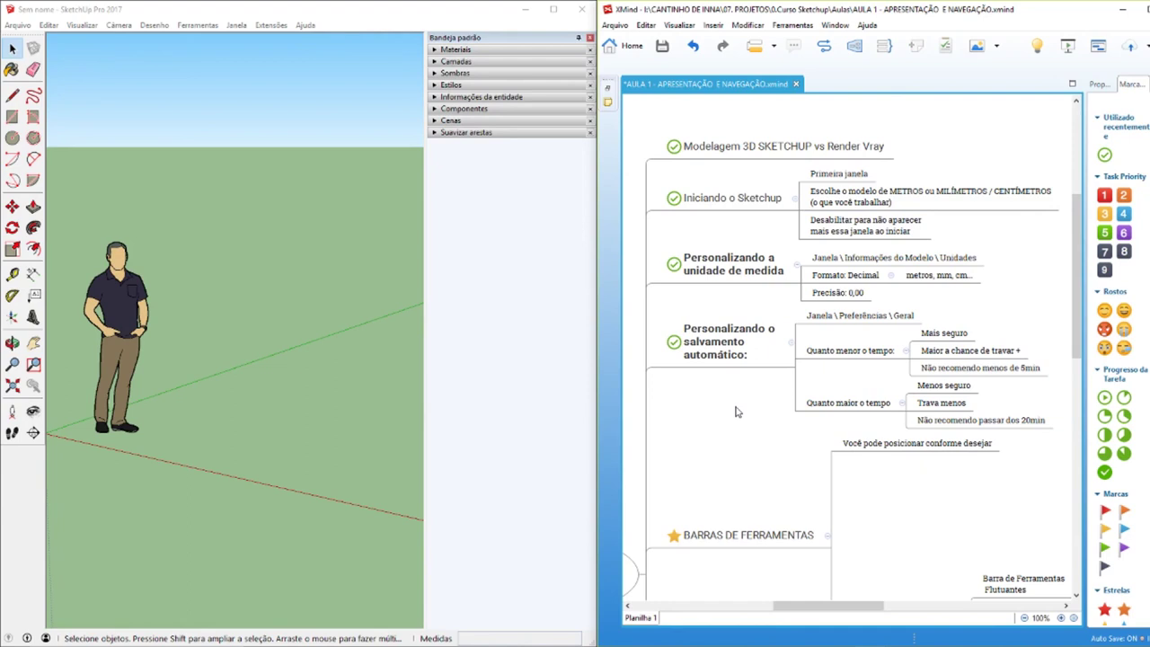
mouse_move(794, 607)
left_mouse_down()
mouse_move(751, 582)
mouse_move(753, 609)
left_mouse_up()
scroll(751, 582, "down", 1)
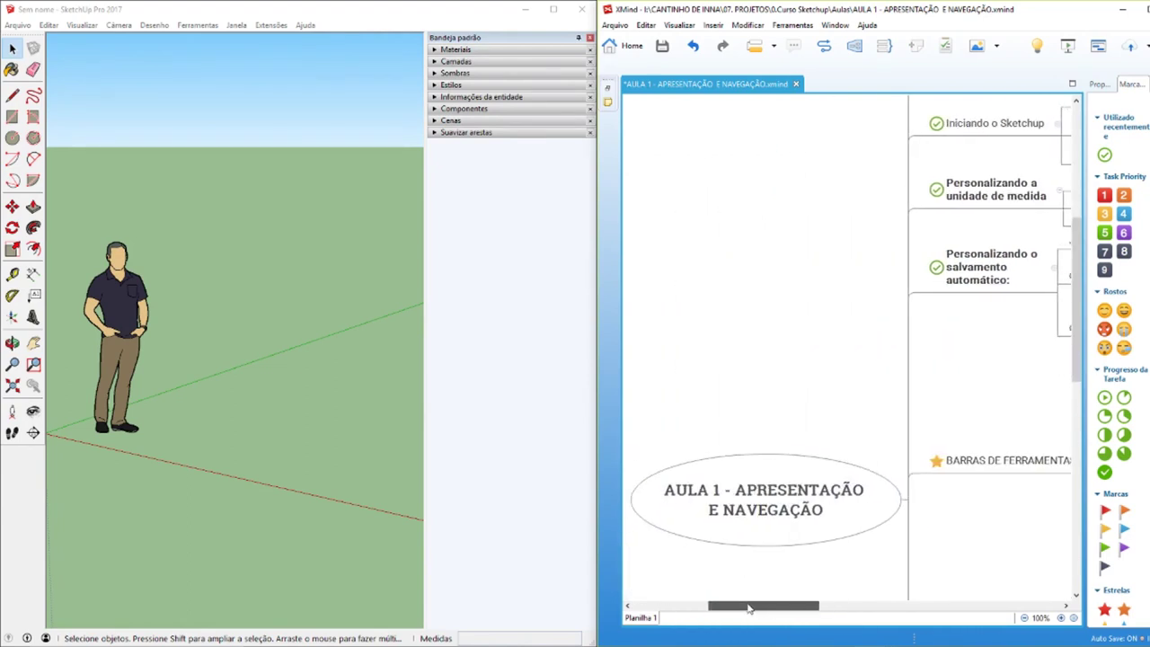